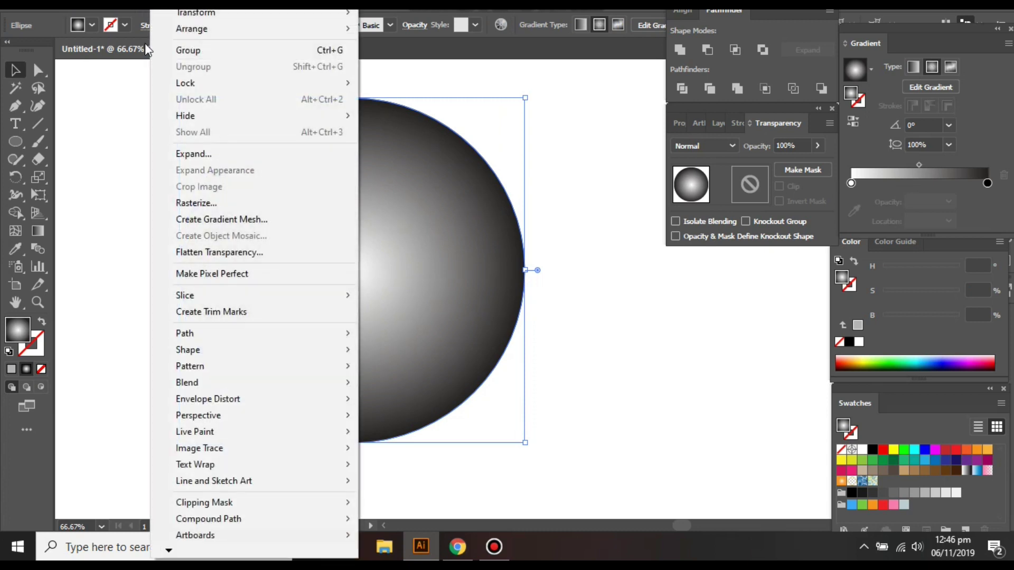
- Expand the circle's radial gradient into a gradient mesh and ungroup the result
{"action": "left_click", "coordinate": [191, 154]}
{"action": "left_click", "coordinate": [483, 346]}
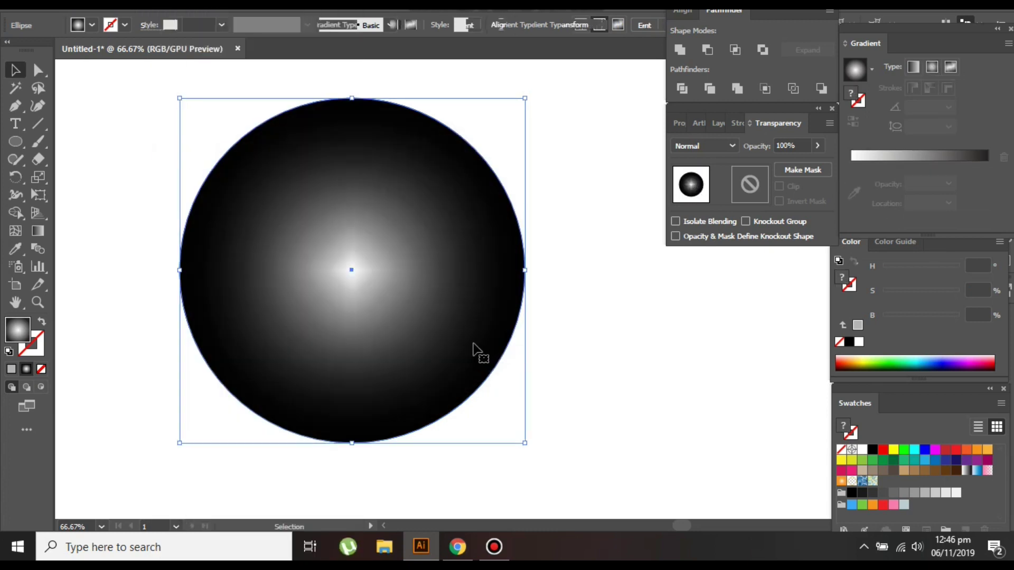
{"action": "right_click", "coordinate": [357, 253]}
{"action": "left_click", "coordinate": [318, 227]}
- Release the mesh circle's clipping mask, move the mesh aside and delete the smaller unfilled circle
{"action": "right_click", "coordinate": [320, 228]}
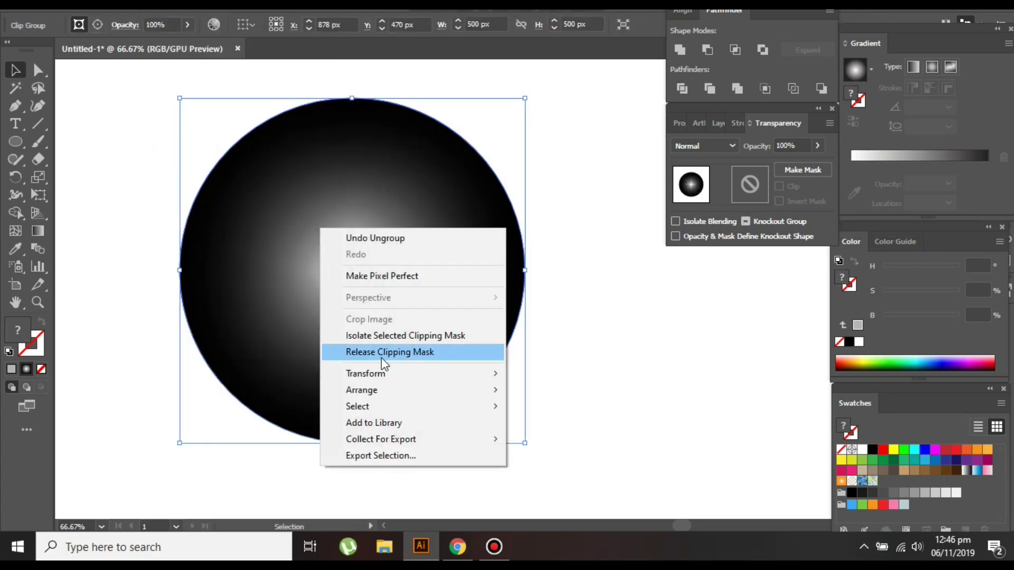
{"action": "left_click", "coordinate": [378, 348]}
{"action": "scroll", "coordinate": [397, 330], "scroll_direction": "down", "scroll_amount": 3}
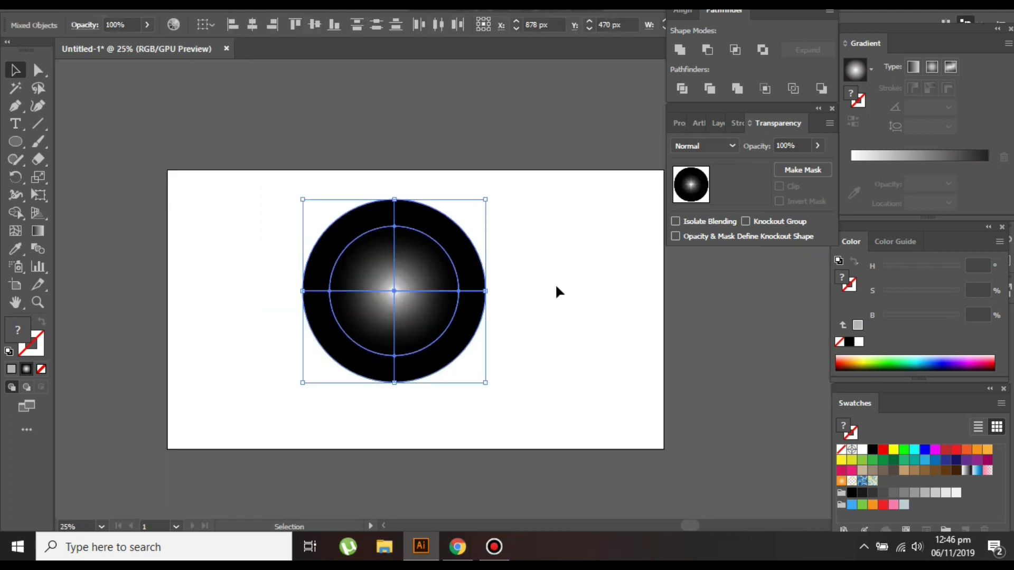
{"action": "left_click", "coordinate": [555, 283]}
{"action": "left_click_drag", "start_coordinate": [430, 278], "coordinate": [358, 304]}
{"action": "mouse_move", "coordinate": [489, 215]}
{"action": "left_mouse_down"}
{"action": "mouse_move", "coordinate": [404, 298]}
{"action": "mouse_move", "coordinate": [441, 270]}
{"action": "left_mouse_up"}
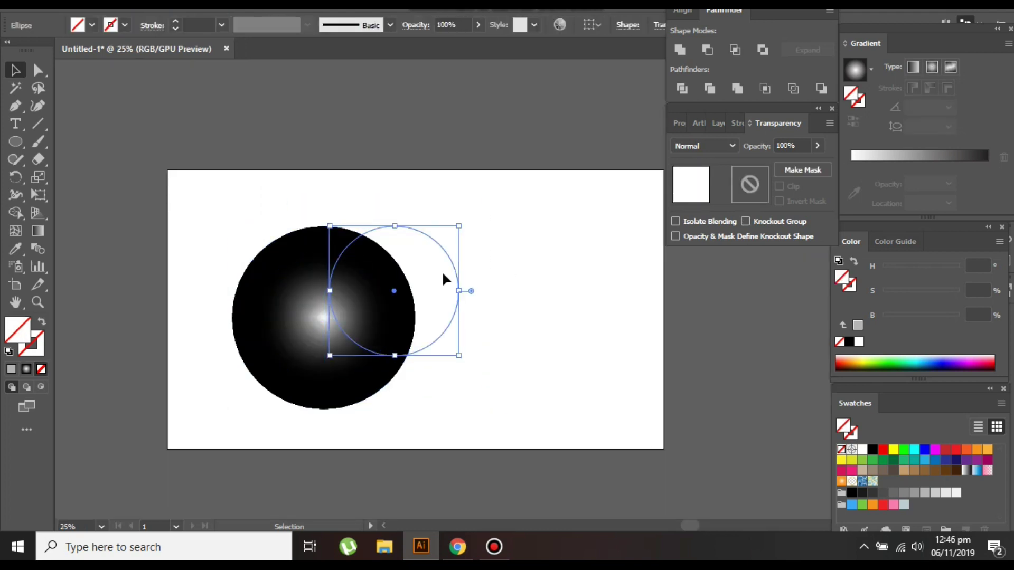
{"action": "key", "text": "Delete"}
- Move the mesh circle back to the artboard's horizontal centre, at about X 960 px and Y 456 px
{"action": "left_click_drag", "start_coordinate": [455, 211], "coordinate": [245, 379]}
{"action": "left_click_drag", "start_coordinate": [288, 339], "coordinate": [400, 292]}
{"action": "scroll", "coordinate": [437, 297], "scroll_direction": "up", "scroll_amount": 2}
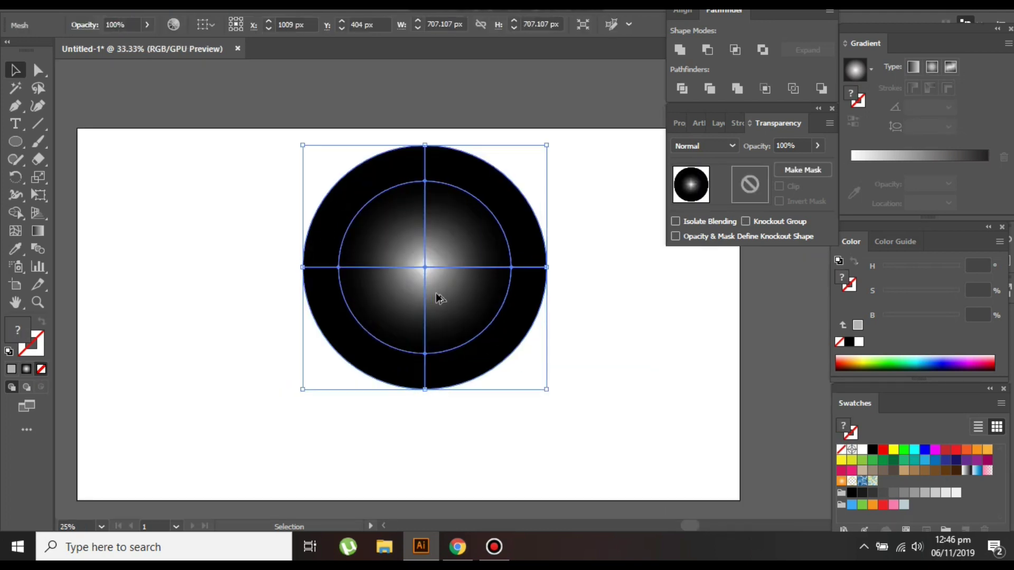
{"action": "left_click_drag", "start_coordinate": [446, 228], "coordinate": [421, 256]}
- Fill the whole mesh circle with light grey and set its brightness to about 76.86%
{"action": "left_click", "coordinate": [934, 492]}
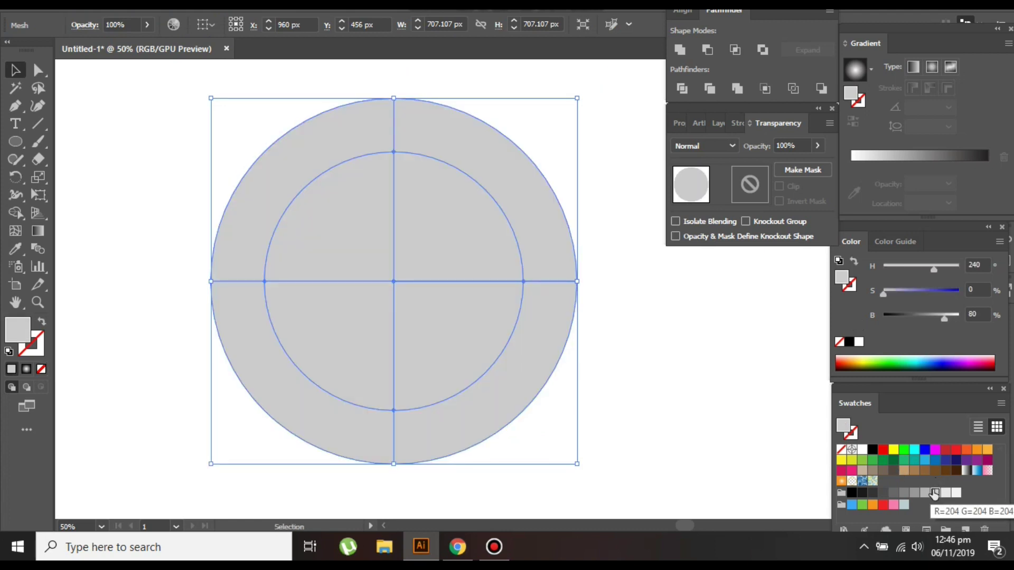
{"action": "left_click_drag", "start_coordinate": [937, 315], "coordinate": [944, 315]}
{"action": "left_click", "coordinate": [661, 420]}
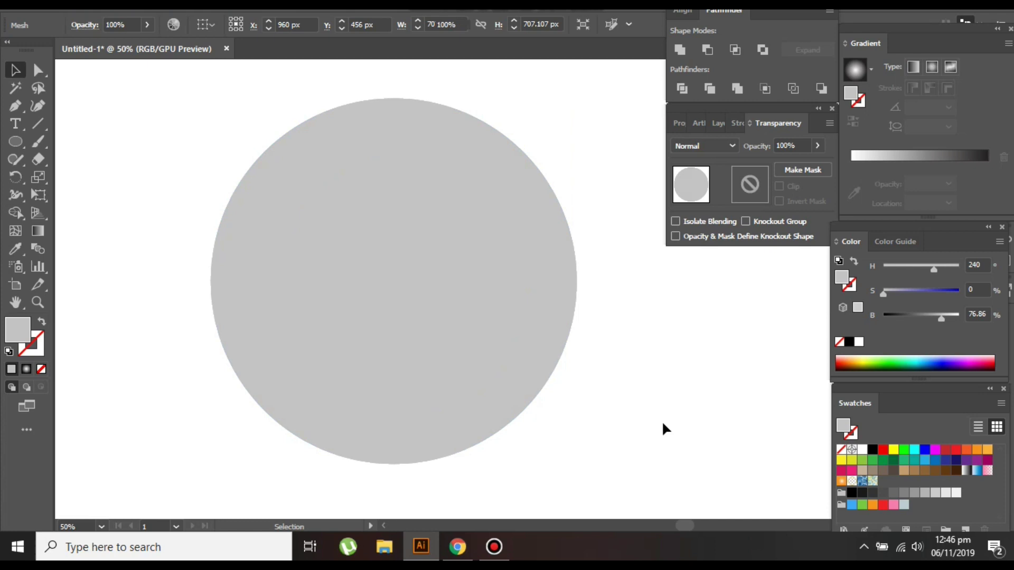
- Add four diagonal mesh lines to the circle with the Mesh tool, one in each quadrant along the inner ring
{"action": "left_click", "coordinate": [390, 317]}
{"action": "left_click", "coordinate": [16, 231]}
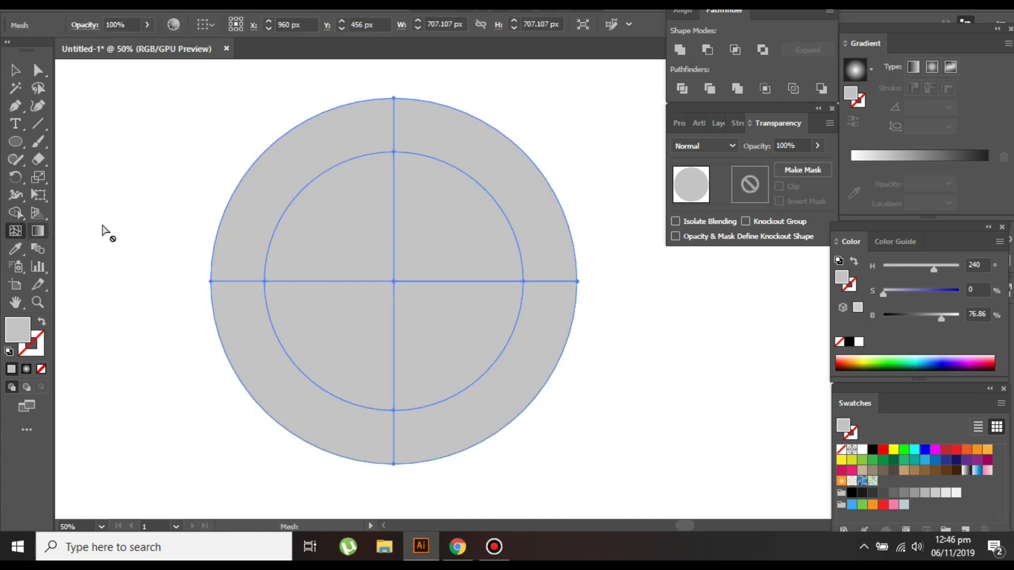
{"action": "left_click", "coordinate": [303, 191]}
{"action": "left_click", "coordinate": [475, 182]}
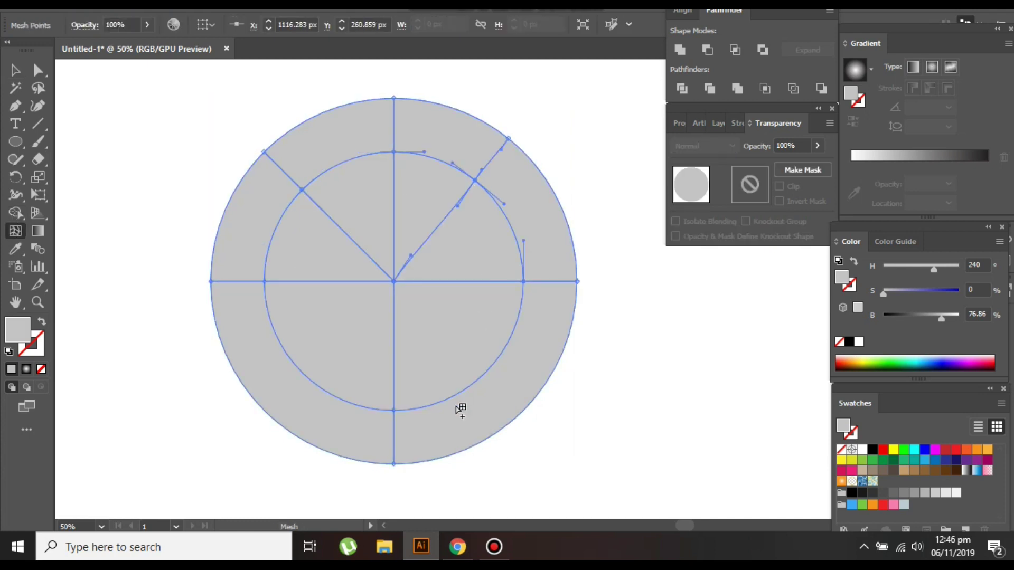
{"action": "left_click", "coordinate": [478, 380]}
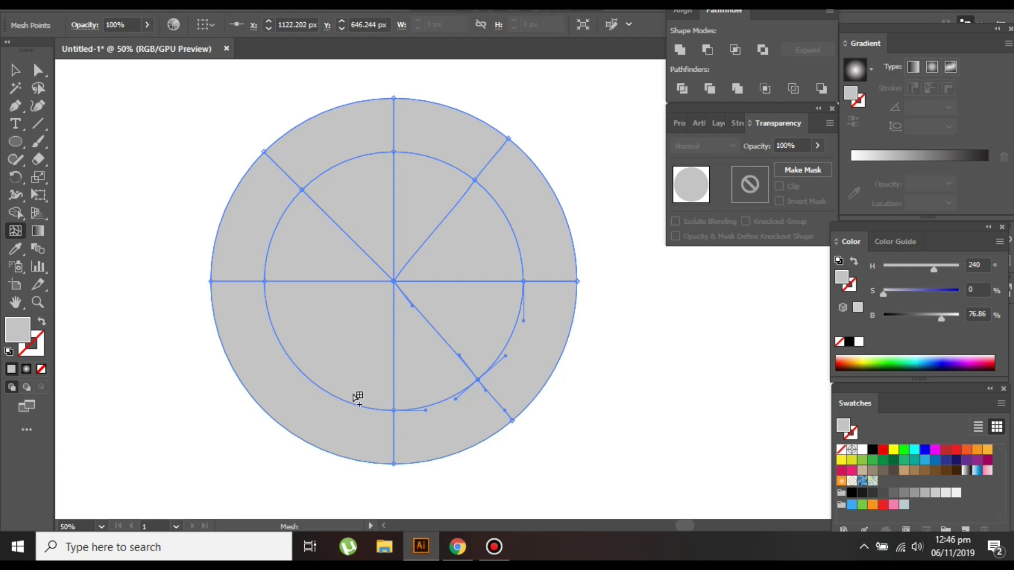
{"action": "left_click", "coordinate": [319, 386]}
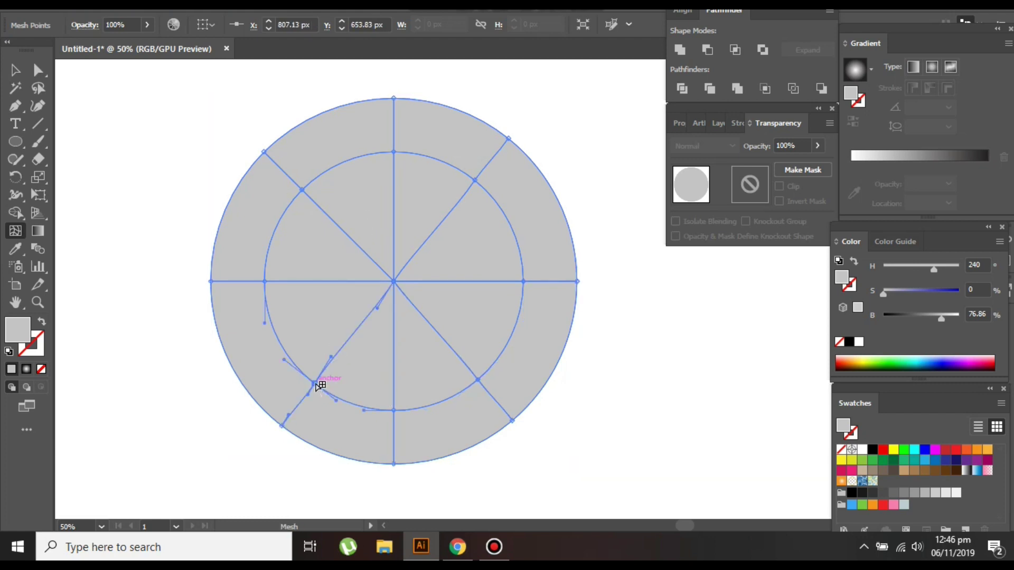
- Subdivide the circle's upper and lower sectors with three more mesh lines between each diagonal and the vertical line
{"action": "left_click", "coordinate": [347, 161]}
{"action": "left_click", "coordinate": [444, 161]}
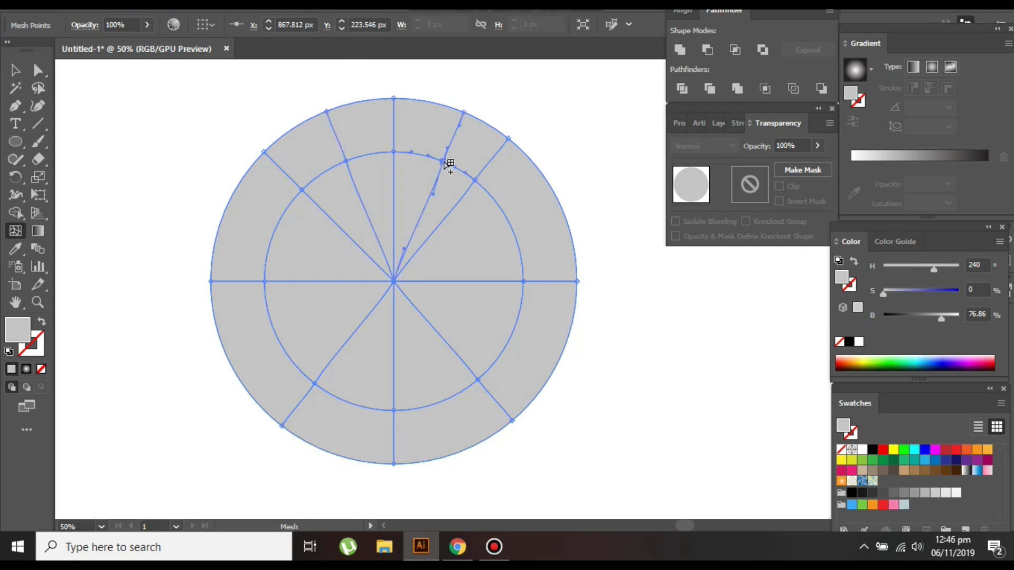
{"action": "left_click", "coordinate": [443, 402]}
{"action": "left_click", "coordinate": [355, 406]}
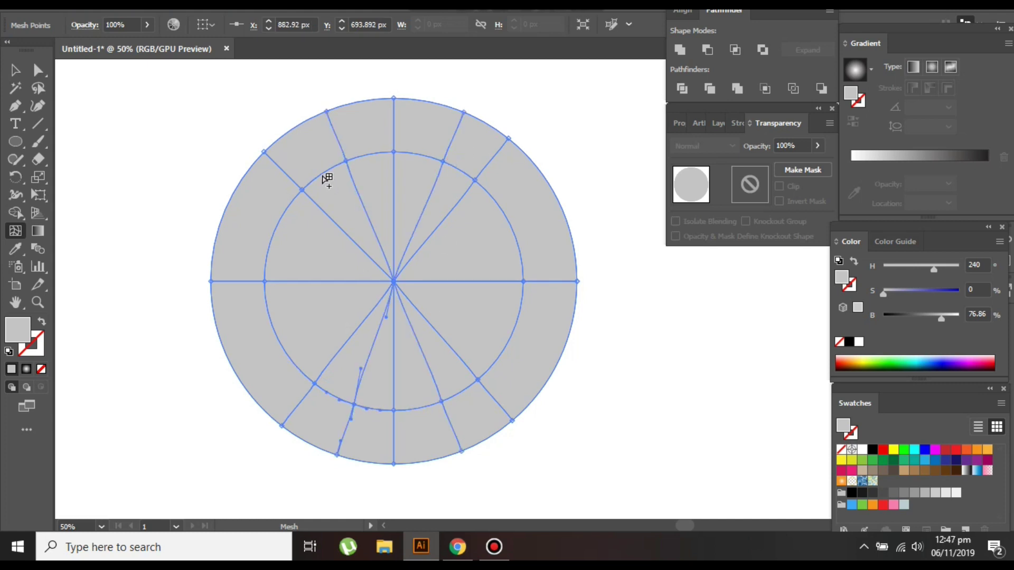
{"action": "left_click_drag", "start_coordinate": [327, 178], "coordinate": [464, 204]}
{"action": "left_click_drag", "start_coordinate": [465, 393], "coordinate": [320, 391]}
- Recolour the mesh points on the upper and lower vertical spokes pink, EF98C4, using RGB values
{"action": "left_click", "coordinate": [39, 72]}
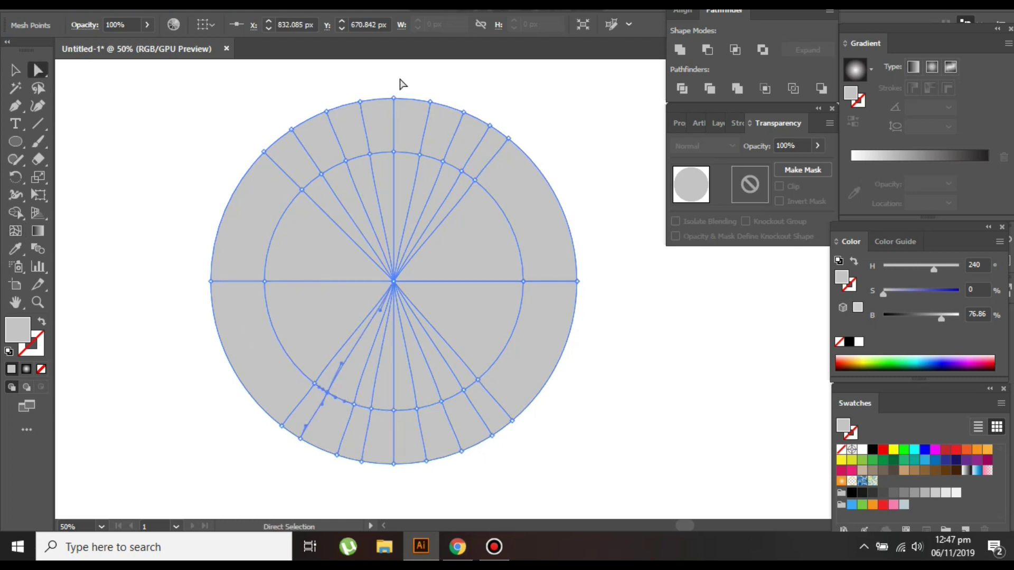
{"action": "left_click_drag", "start_coordinate": [386, 167], "coordinate": [387, 169]}
{"action": "left_click_drag", "start_coordinate": [402, 481], "coordinate": [390, 408]}
{"action": "right_click", "coordinate": [952, 294]}
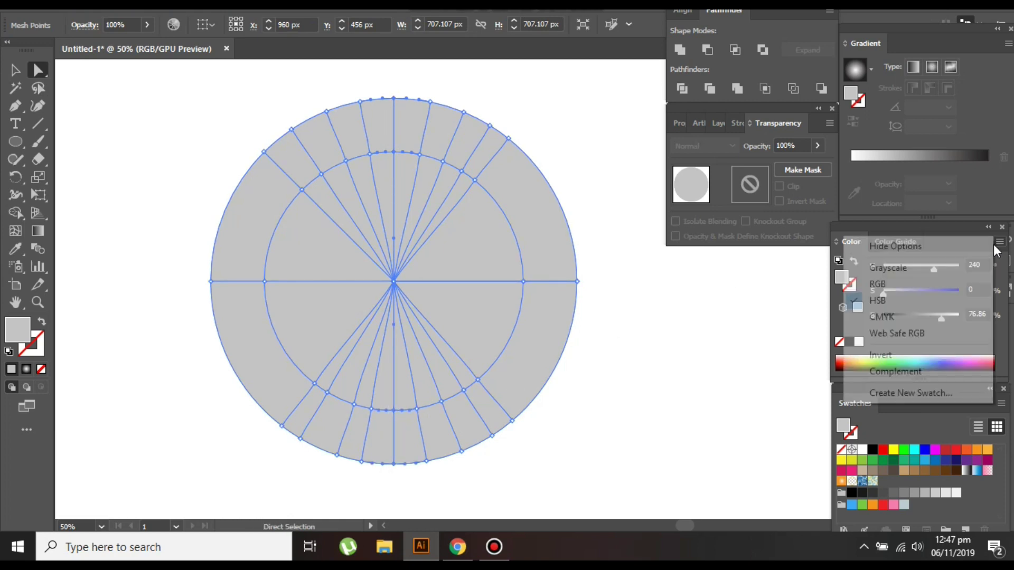
{"action": "left_click", "coordinate": [909, 297]}
{"action": "left_click_drag", "start_coordinate": [936, 294], "coordinate": [956, 268]}
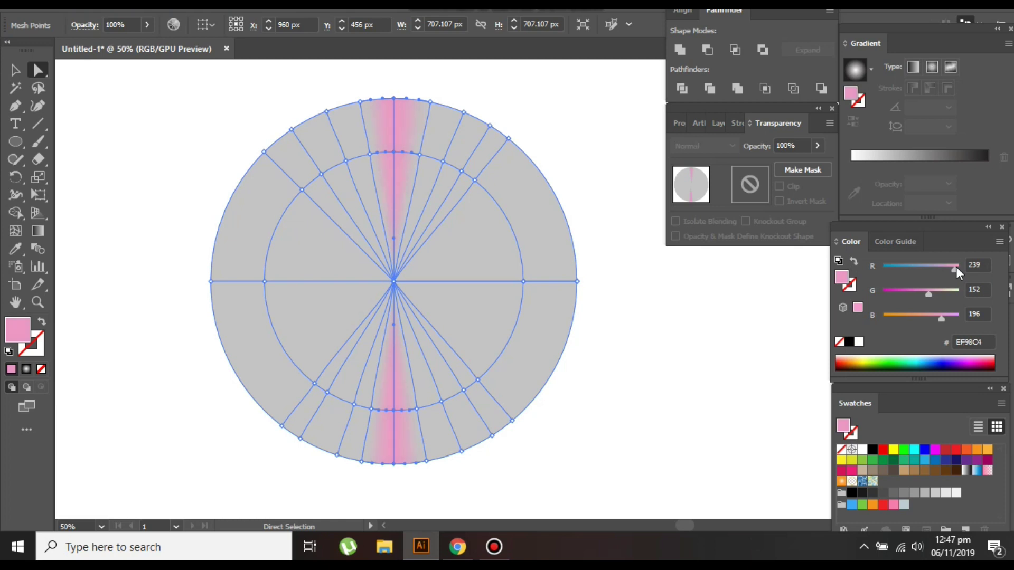
- Recolour the mesh points on the spokes directly beside the pink ones purple, BB98C4
{"action": "left_click", "coordinate": [360, 102]}
{"action": "left_click", "coordinate": [370, 154], "text": "shift"}
{"action": "left_click", "coordinate": [431, 102], "text": "shift"}
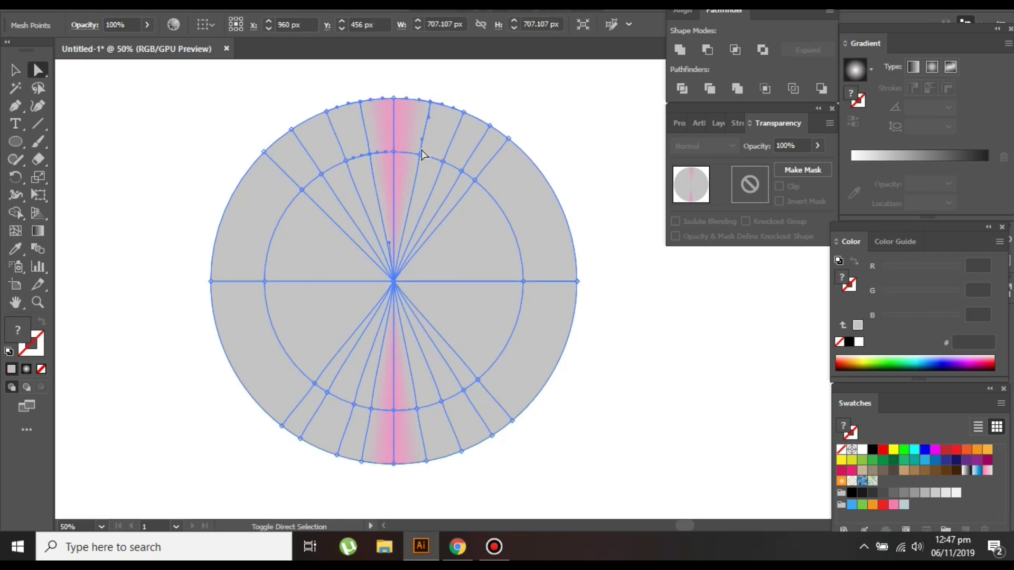
{"action": "left_click", "coordinate": [421, 155], "text": "shift"}
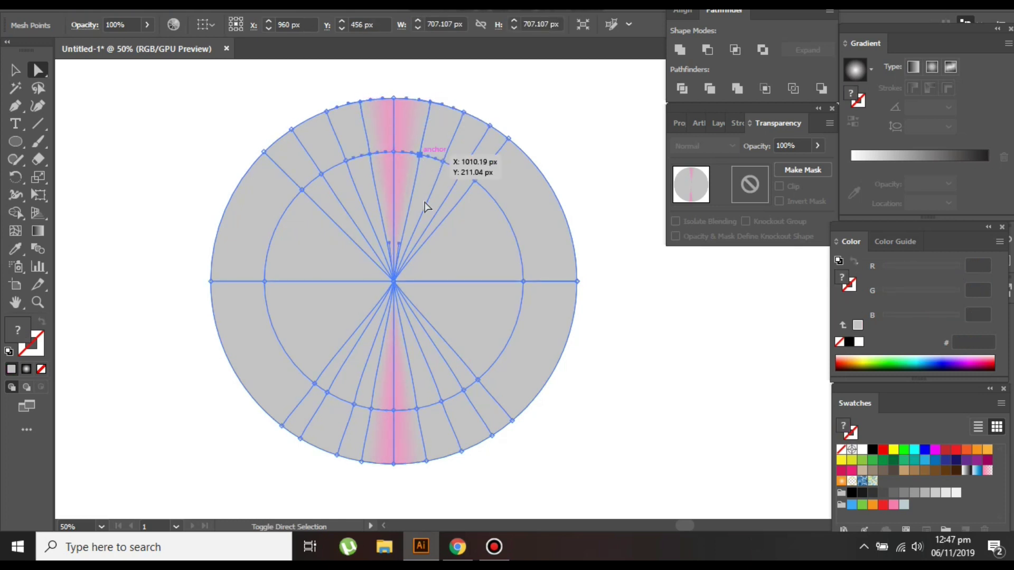
{"action": "left_click", "coordinate": [417, 409], "text": "shift"}
{"action": "left_click", "coordinate": [371, 410], "text": "shift"}
{"action": "left_click", "coordinate": [362, 462], "text": "shift"}
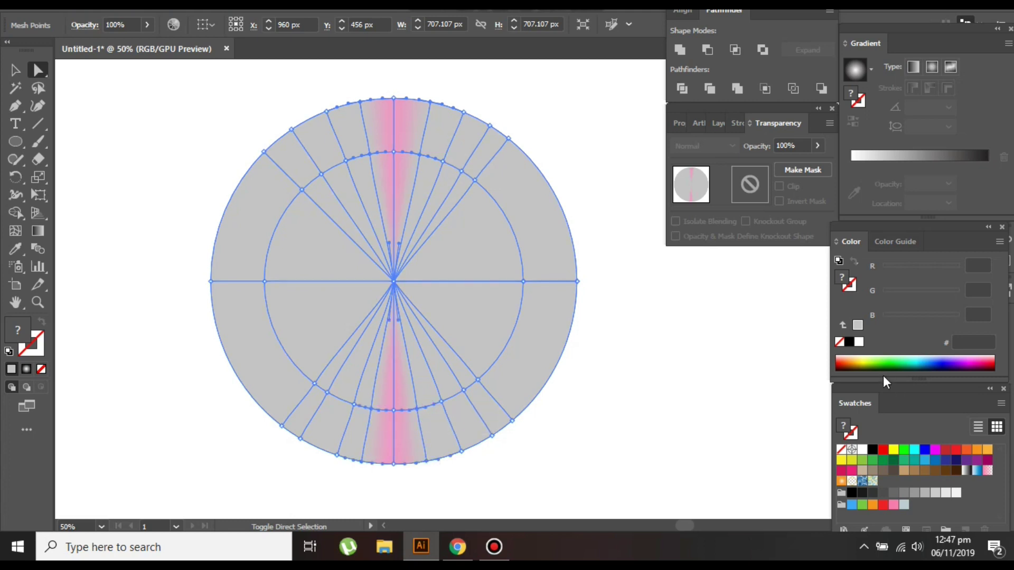
{"action": "left_click", "coordinate": [859, 325]}
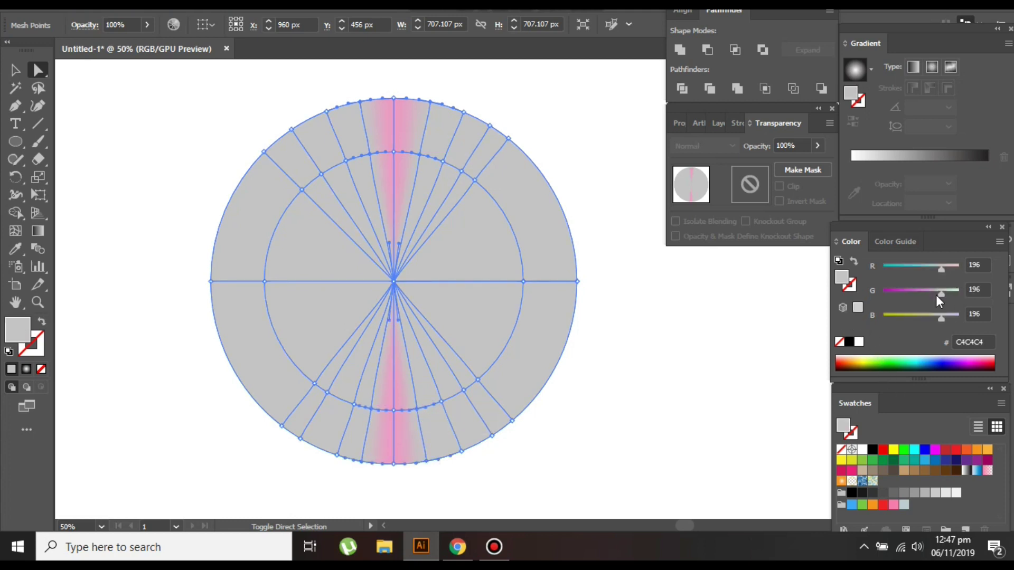
{"action": "mouse_move", "coordinate": [936, 295]}
{"action": "left_mouse_down"}
{"action": "mouse_move", "coordinate": [939, 268]}
{"action": "mouse_move", "coordinate": [927, 293]}
{"action": "left_mouse_up"}
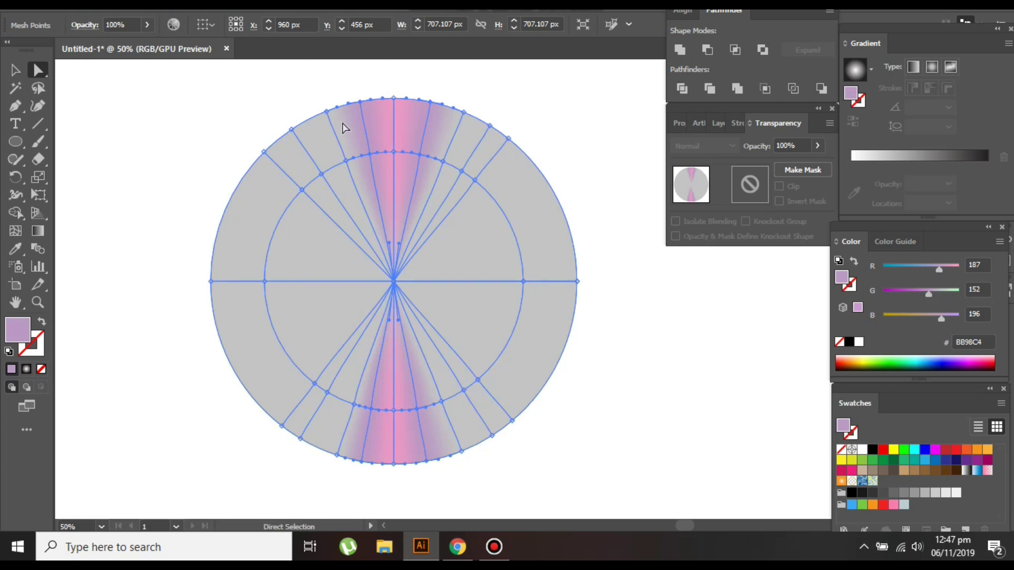
- Recolour the mesh points on the four spokes just outside the purple ones light green, C4F77E
{"action": "left_click", "coordinate": [326, 112], "text": "shift"}
{"action": "left_click", "coordinate": [325, 100]}
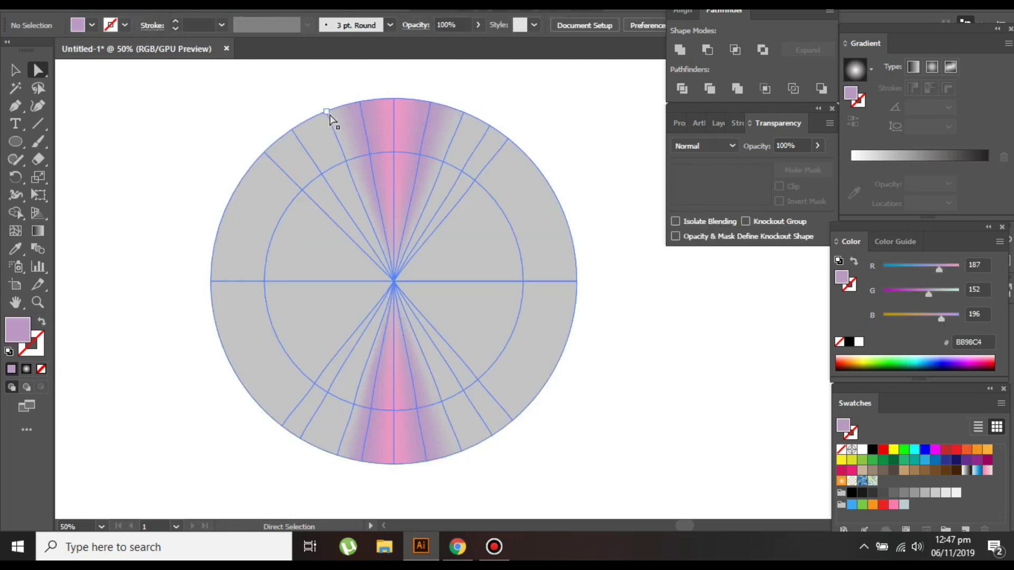
{"action": "left_click", "coordinate": [326, 112]}
{"action": "left_click", "coordinate": [346, 161], "text": "shift"}
{"action": "left_click", "coordinate": [394, 281], "text": "shift"}
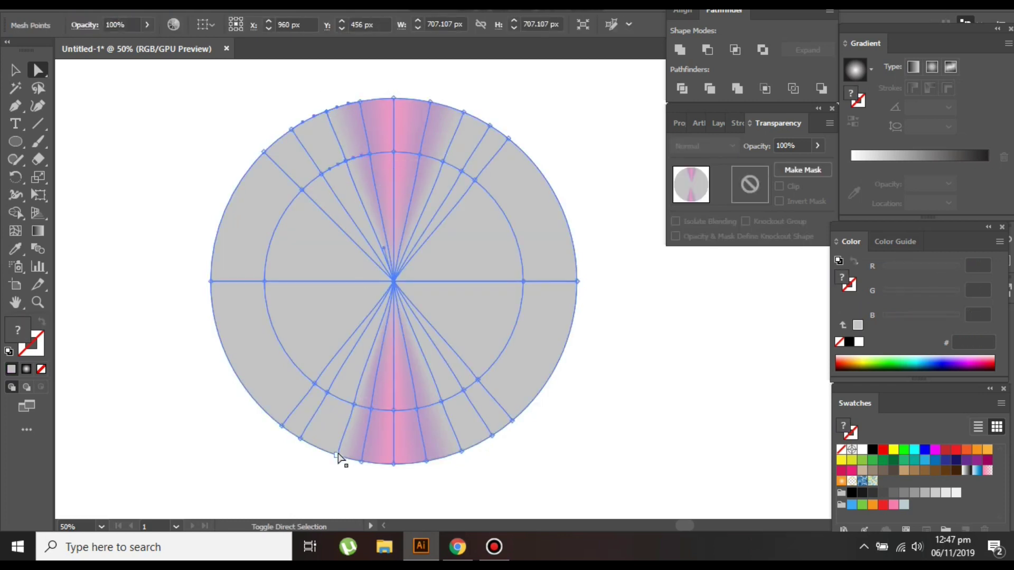
{"action": "left_click", "coordinate": [353, 406], "text": "shift"}
{"action": "left_click", "coordinate": [462, 452], "text": "shift"}
{"action": "left_click", "coordinate": [442, 403], "text": "shift"}
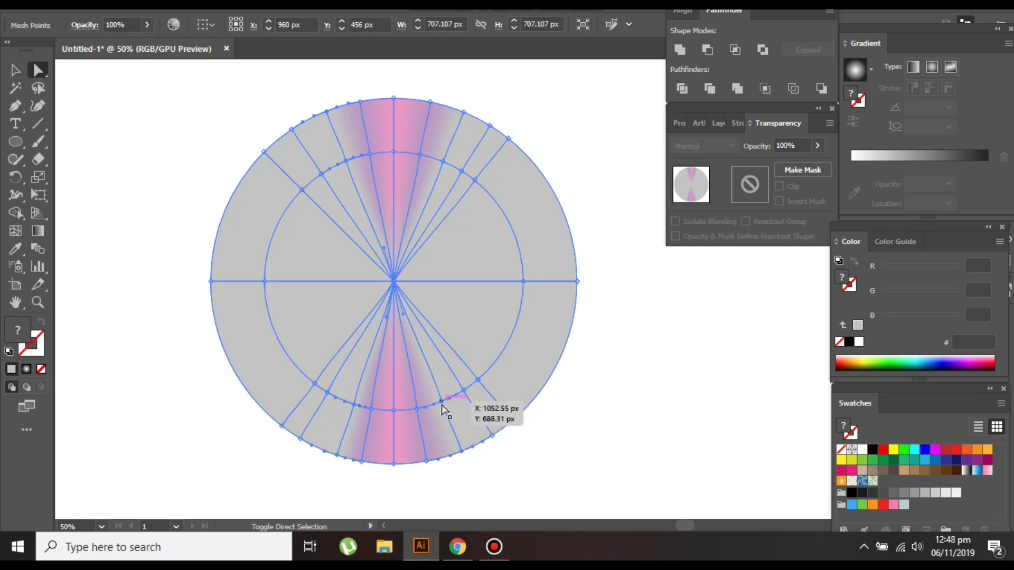
{"action": "left_click", "coordinate": [443, 162], "text": "shift"}
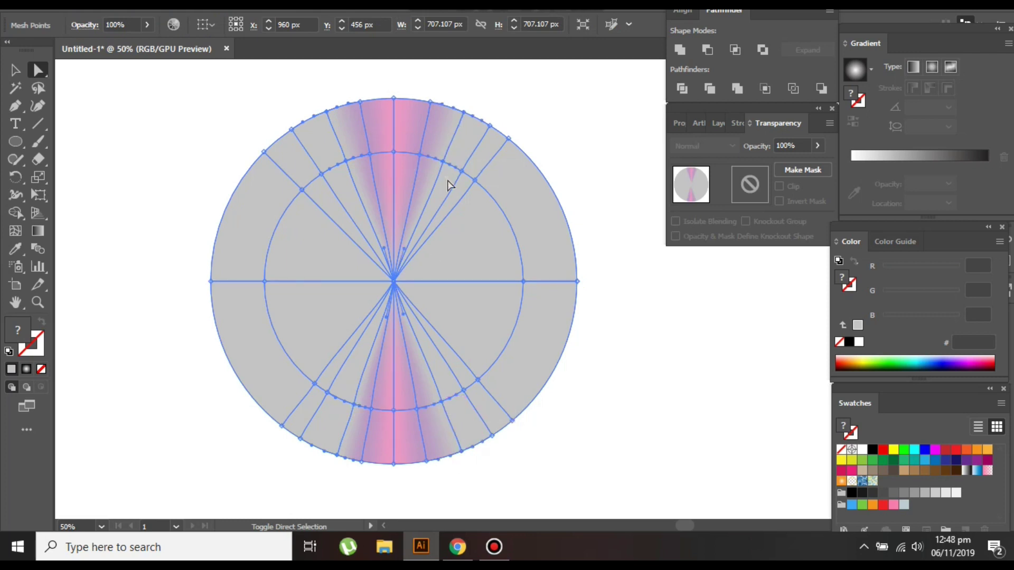
{"action": "left_click", "coordinate": [858, 327]}
{"action": "left_click_drag", "start_coordinate": [932, 315], "coordinate": [959, 291]}
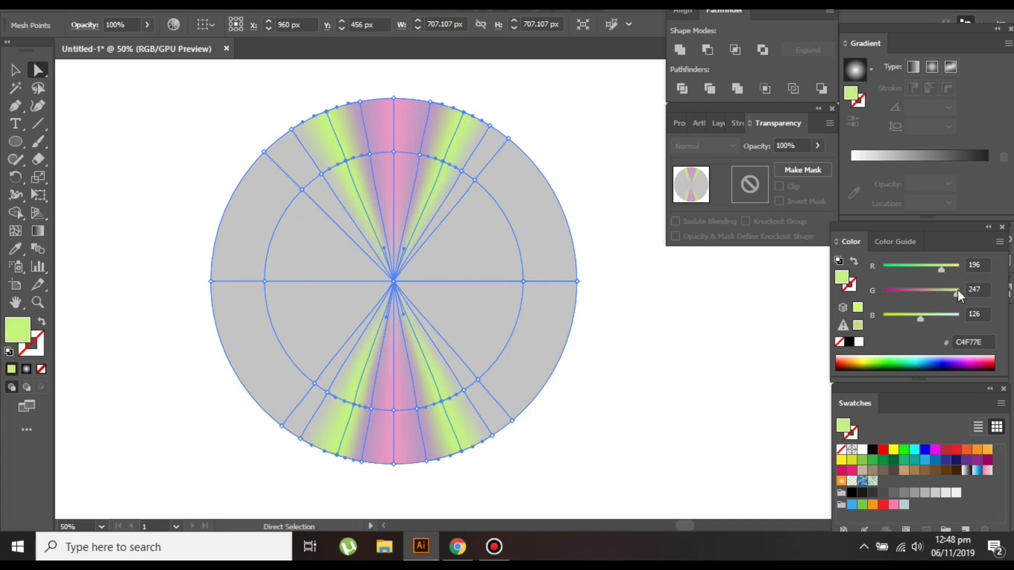
{"action": "left_click", "coordinate": [758, 323]}
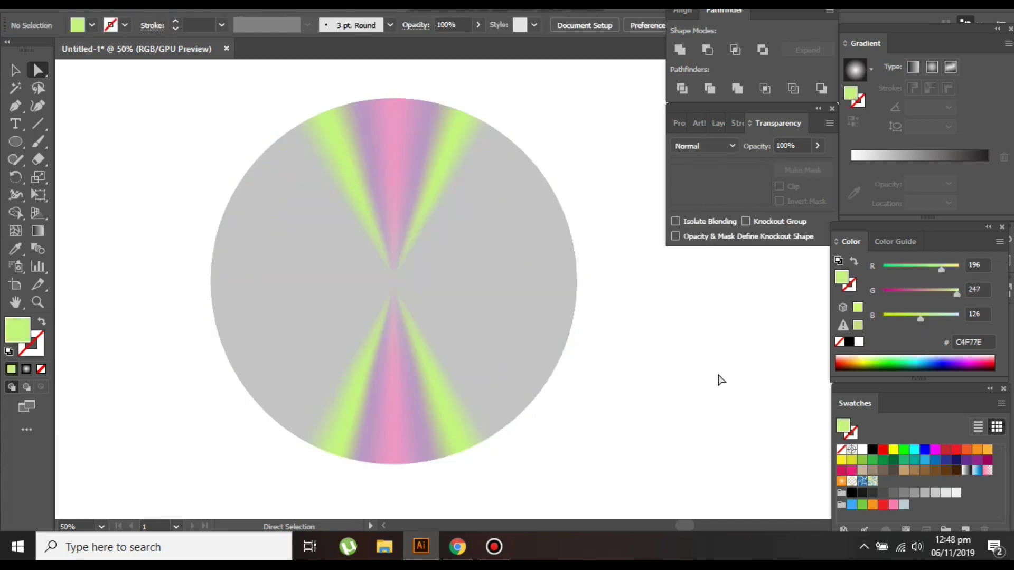
- Darken the mesh points on both horizontal spokes and tint them grey-teal, 8E9E9E
{"action": "left_click", "coordinate": [579, 281]}
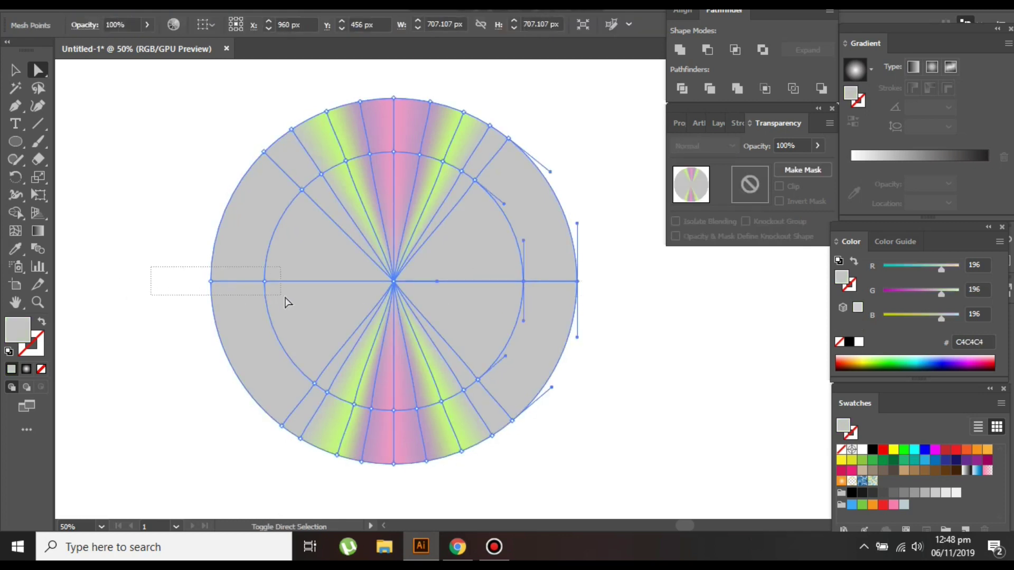
{"action": "left_click_drag", "start_coordinate": [285, 302], "coordinate": [285, 302]}
{"action": "left_click", "coordinate": [999, 242]}
{"action": "left_click", "coordinate": [890, 298]}
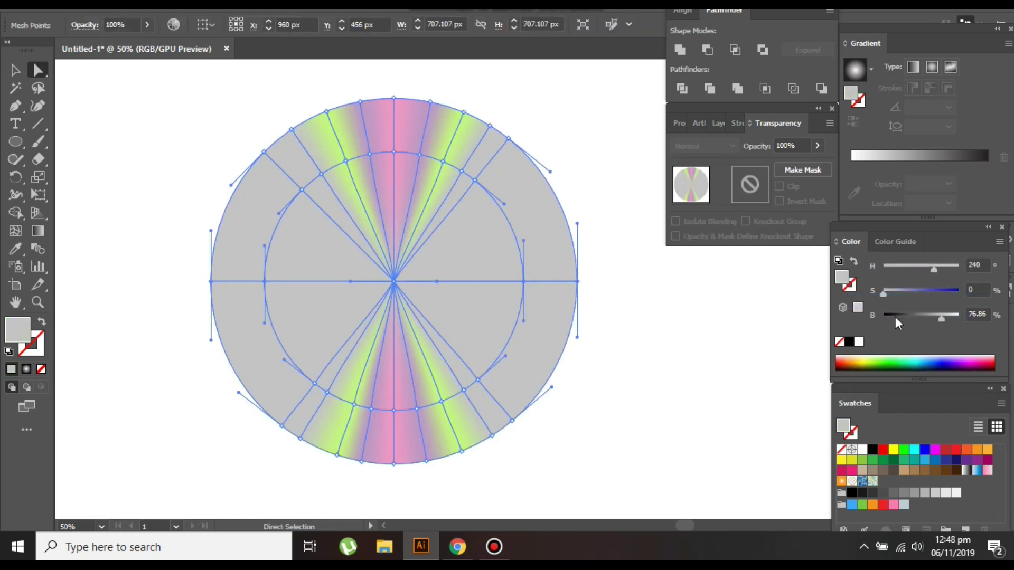
{"action": "left_click", "coordinate": [933, 317]}
{"action": "left_click", "coordinate": [999, 243]}
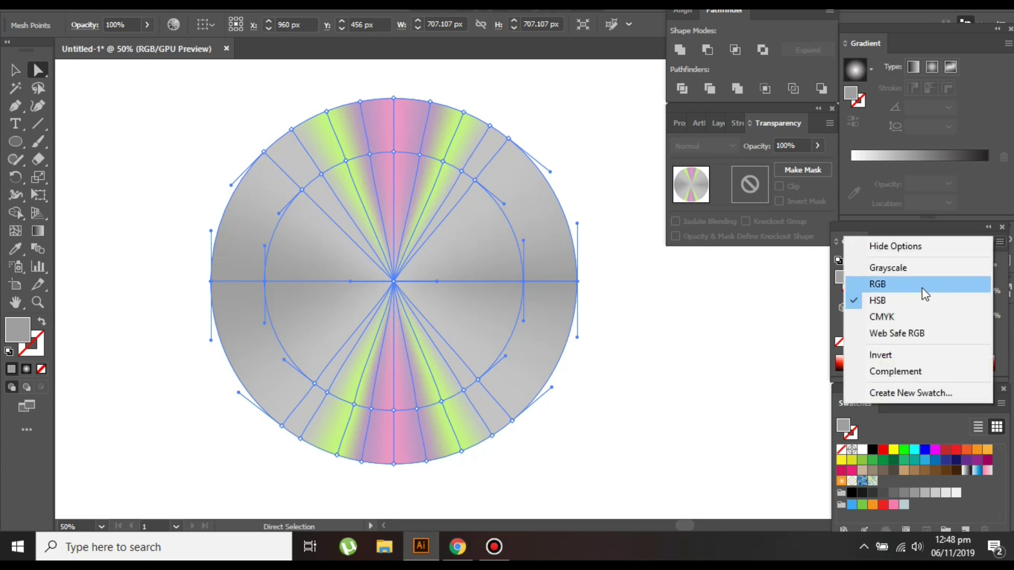
{"action": "left_click", "coordinate": [898, 283]}
{"action": "left_click", "coordinate": [923, 268]}
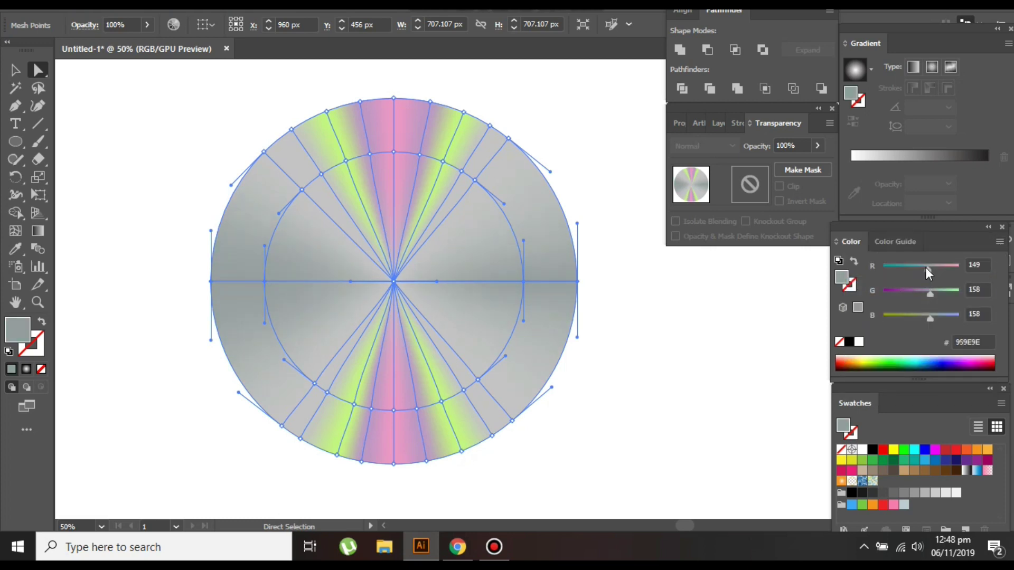
{"action": "left_click", "coordinate": [718, 329]}
- Duplicate the finished mesh disc and place the copy over the artboard's upper-left corner
{"action": "scroll", "coordinate": [662, 342], "scroll_direction": "down", "scroll_amount": 1}
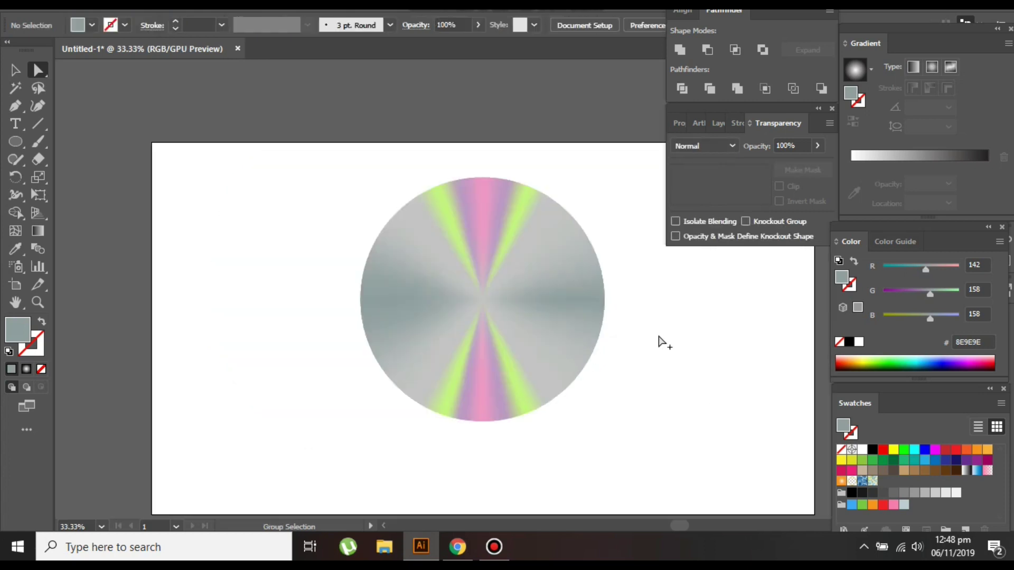
{"action": "left_click_drag", "start_coordinate": [627, 174], "coordinate": [361, 414]}
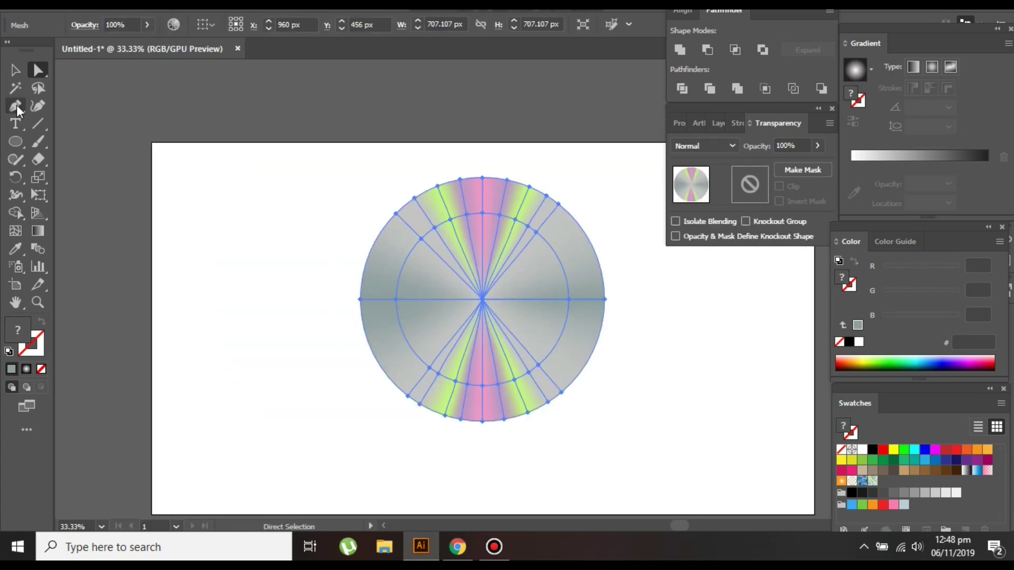
{"action": "left_click", "coordinate": [16, 70]}
{"action": "left_click_drag", "start_coordinate": [454, 268], "coordinate": [161, 174]}
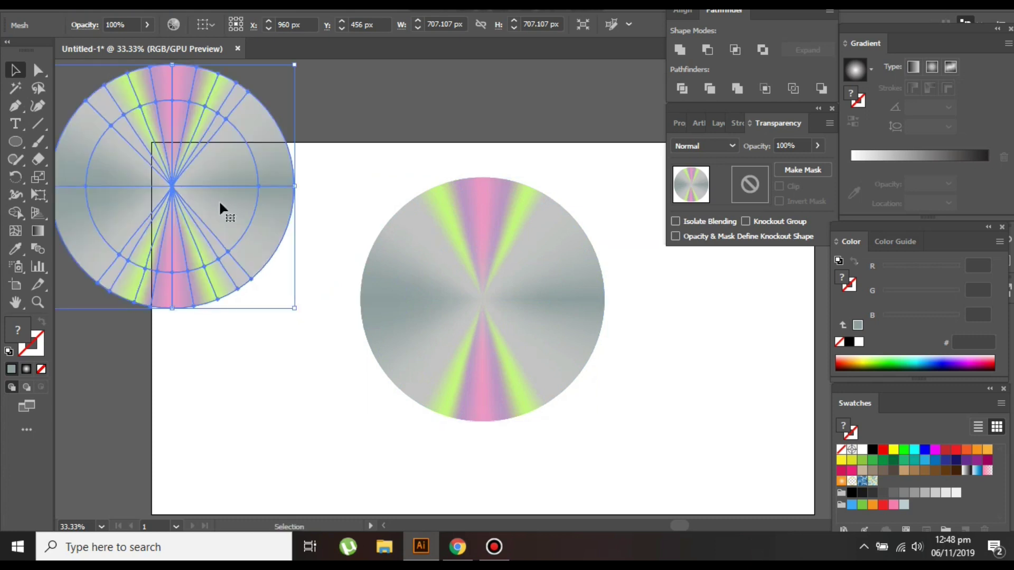
{"action": "left_click", "coordinate": [673, 389]}
- Draw a circle exactly covering the central mesh disc, fill it with grey 999999 and set its blend mode to Multiply
{"action": "scroll", "coordinate": [671, 384], "scroll_direction": "up", "scroll_amount": 1}
{"action": "left_click", "coordinate": [15, 142]}
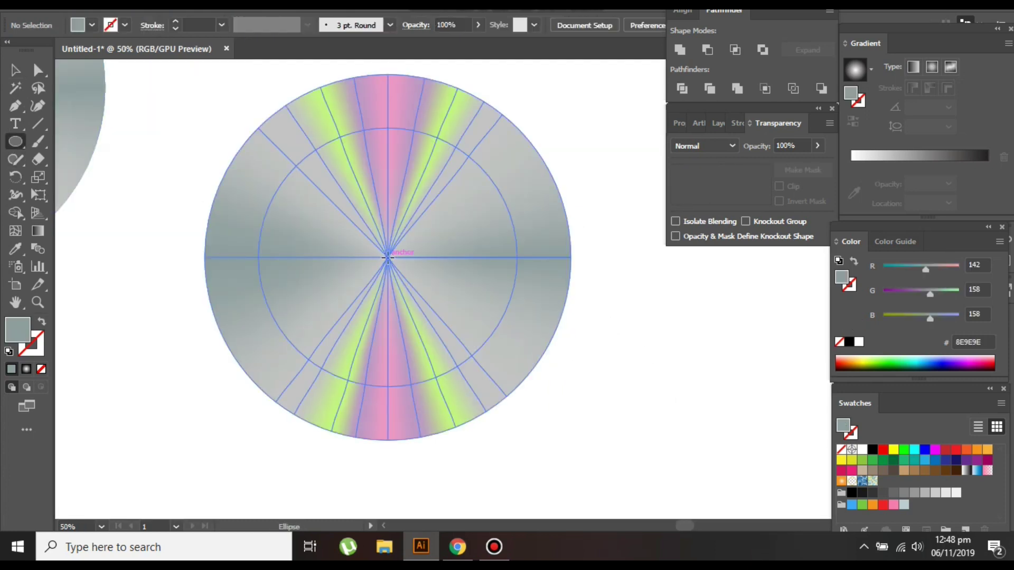
{"action": "left_click_drag", "start_coordinate": [388, 258], "coordinate": [252, 77]}
{"action": "left_click", "coordinate": [915, 493]}
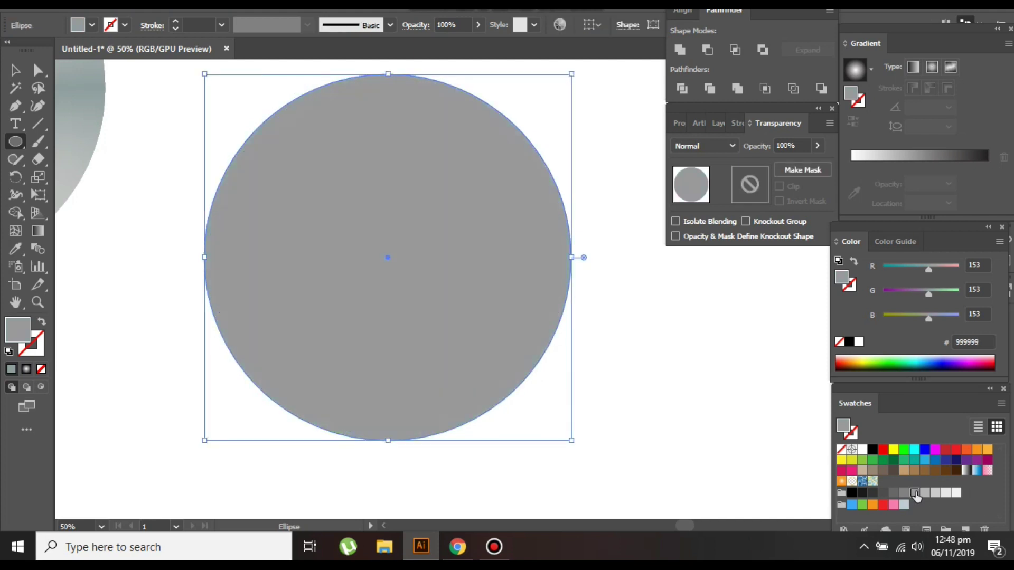
{"action": "left_click", "coordinate": [696, 148]}
{"action": "left_click", "coordinate": [700, 198]}
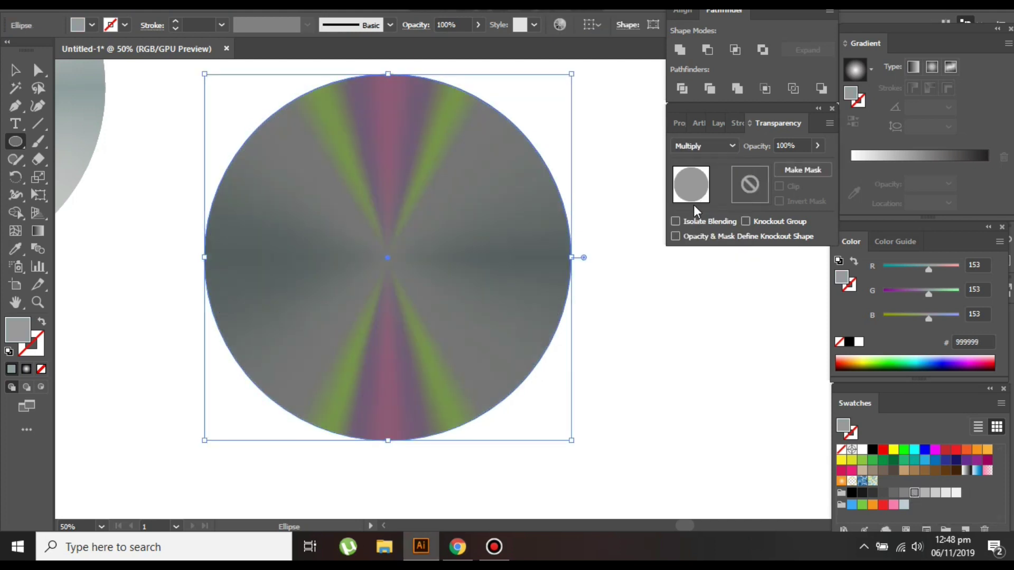
- Group the grey Multiply circle with the central mesh disc and rotate the group 90 degrees
{"action": "left_click", "coordinate": [15, 69]}
{"action": "left_click", "coordinate": [603, 109]}
{"action": "left_click_drag", "start_coordinate": [582, 96], "coordinate": [252, 402]}
{"action": "right_click", "coordinate": [350, 245]}
{"action": "left_click", "coordinate": [383, 337]}
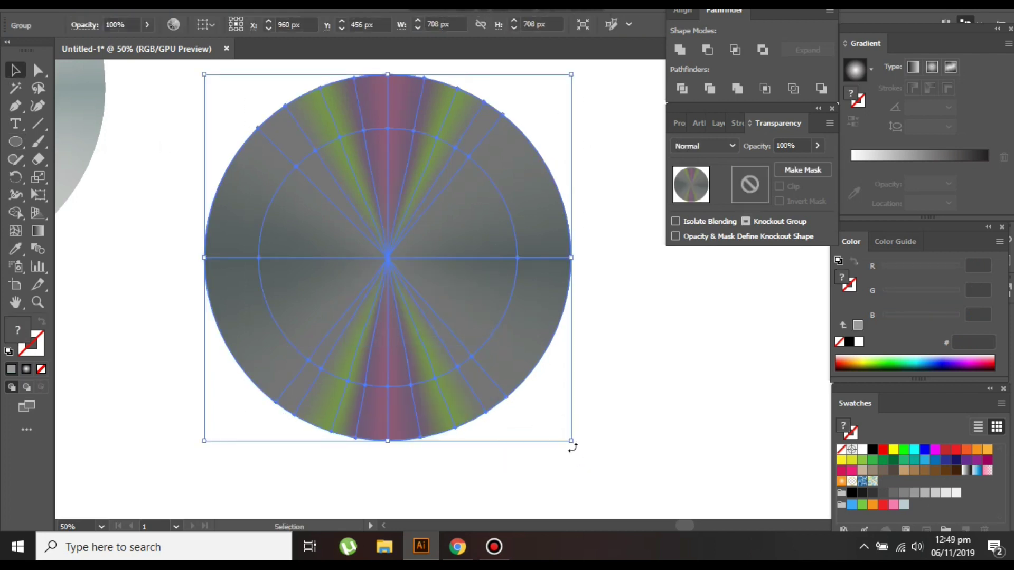
{"action": "left_click_drag", "start_coordinate": [573, 448], "coordinate": [550, 136]}
{"action": "left_click", "coordinate": [616, 197]}
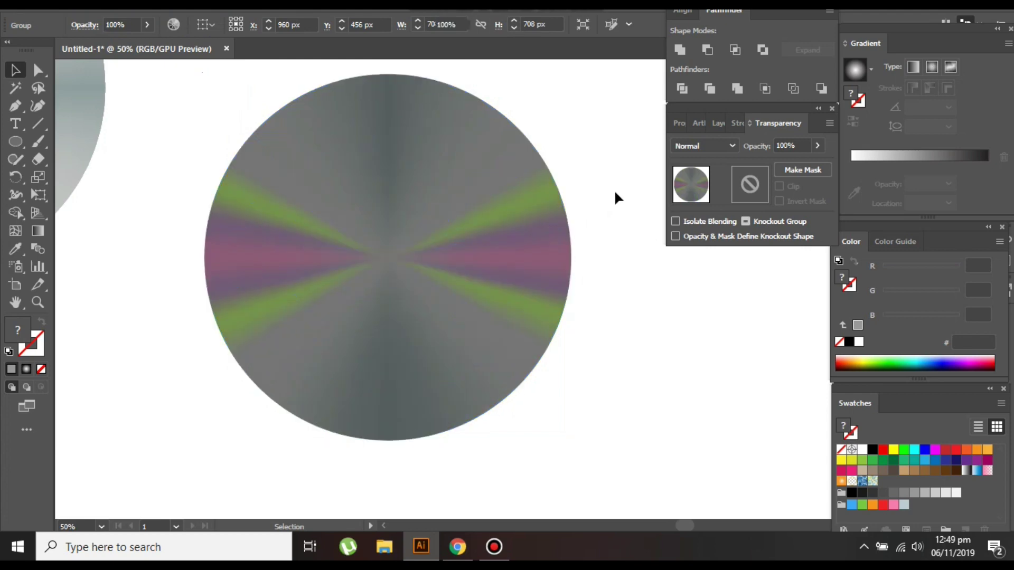
- Enlarge the darkened disc group slightly from its centre to 712 px wide and high
{"action": "scroll", "coordinate": [600, 221], "scroll_direction": "down", "scroll_amount": 1}
{"action": "scroll", "coordinate": [600, 220], "scroll_direction": "up", "scroll_amount": 3}
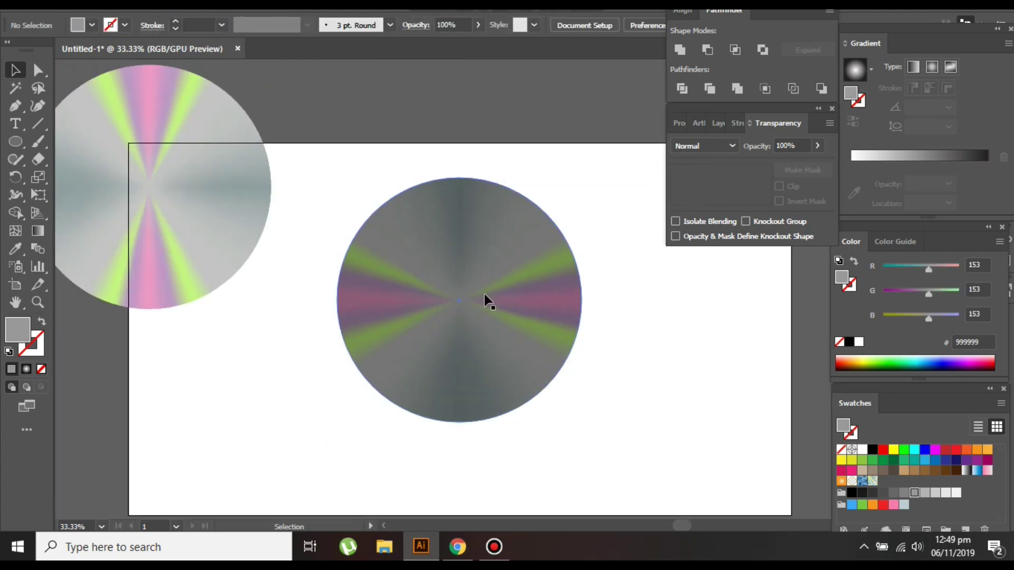
{"action": "left_click", "coordinate": [489, 301]}
{"action": "scroll", "coordinate": [634, 394], "scroll_direction": "up", "scroll_amount": 3}
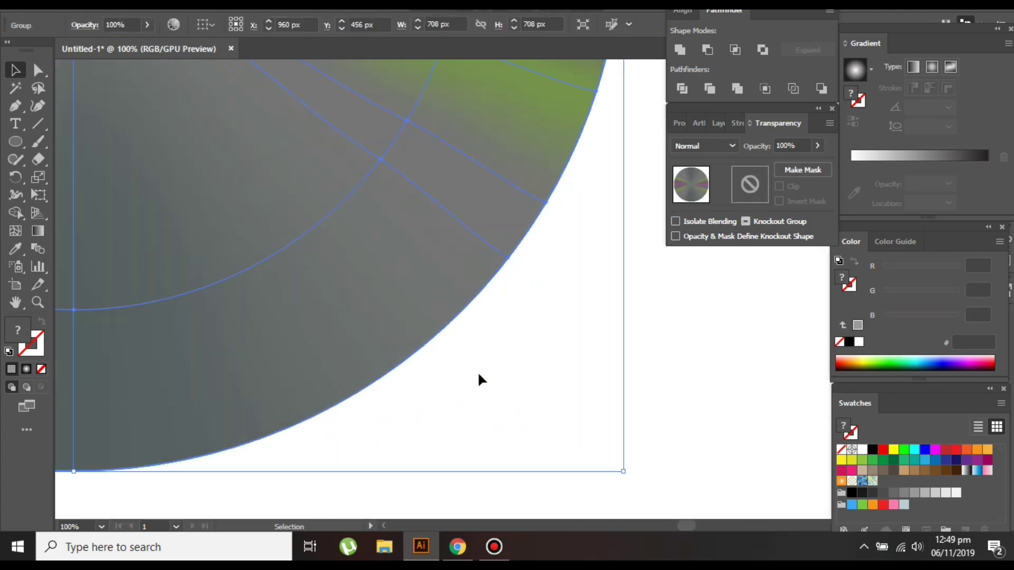
{"action": "scroll", "coordinate": [477, 372], "scroll_direction": "up", "scroll_amount": 2}
{"action": "left_click_drag", "start_coordinate": [673, 434], "coordinate": [677, 435]}
{"action": "scroll", "coordinate": [499, 308], "scroll_direction": "down", "scroll_amount": 5}
{"action": "scroll", "coordinate": [268, 257], "scroll_direction": "down", "scroll_amount": 1}
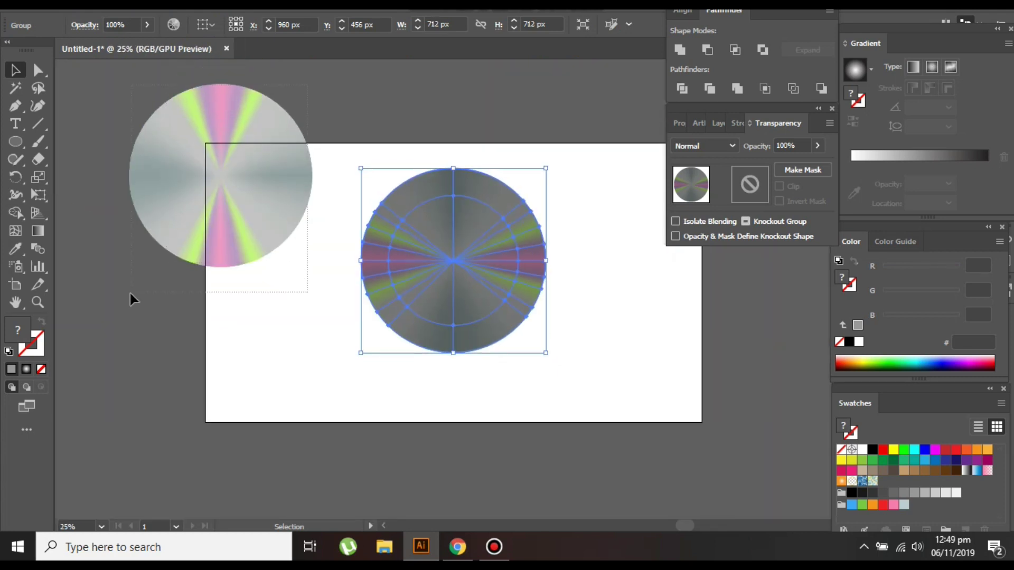
- Centre the bright mesh disc copy on the darkened group and bring it to the front
{"action": "left_click_drag", "start_coordinate": [218, 171], "coordinate": [455, 260]}
{"action": "right_click", "coordinate": [471, 281]}
{"action": "mouse_move", "coordinate": [561, 367]}
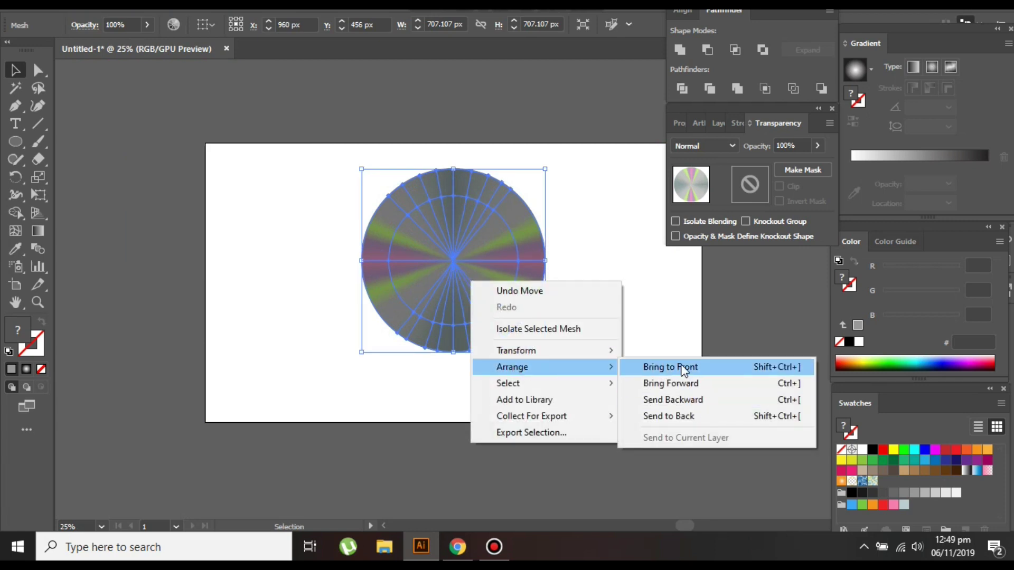
{"action": "left_click", "coordinate": [661, 367]}
{"action": "left_click", "coordinate": [571, 338]}
{"action": "scroll", "coordinate": [497, 348], "scroll_direction": "up", "scroll_amount": 2}
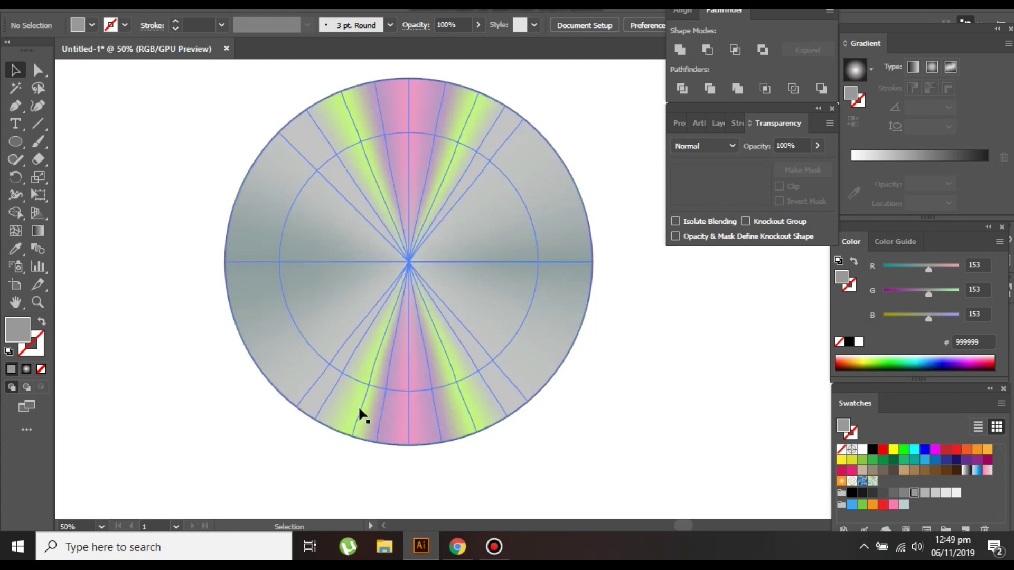
{"action": "scroll", "coordinate": [665, 436], "scroll_direction": "up", "scroll_amount": 1}
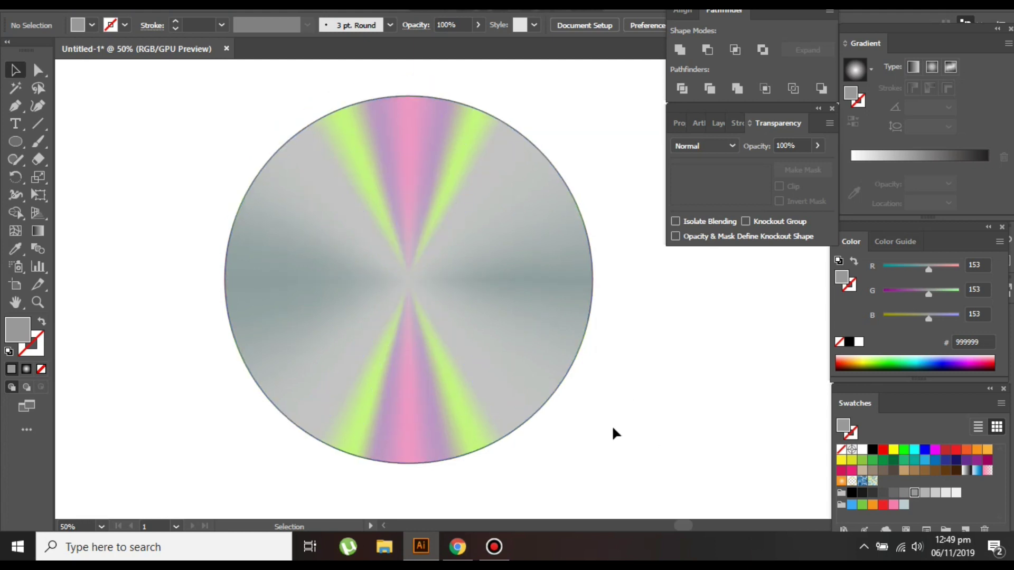
- Draw a small grey circle and a larger one below it in the empty area beside the disc
{"action": "left_click", "coordinate": [15, 142]}
{"action": "left_click_drag", "start_coordinate": [161, 90], "coordinate": [124, 129]}
{"action": "mouse_move", "coordinate": [157, 174]}
{"action": "left_mouse_down"}
{"action": "mouse_move", "coordinate": [95, 236]}
{"action": "mouse_move", "coordinate": [100, 280]}
{"action": "left_mouse_up"}
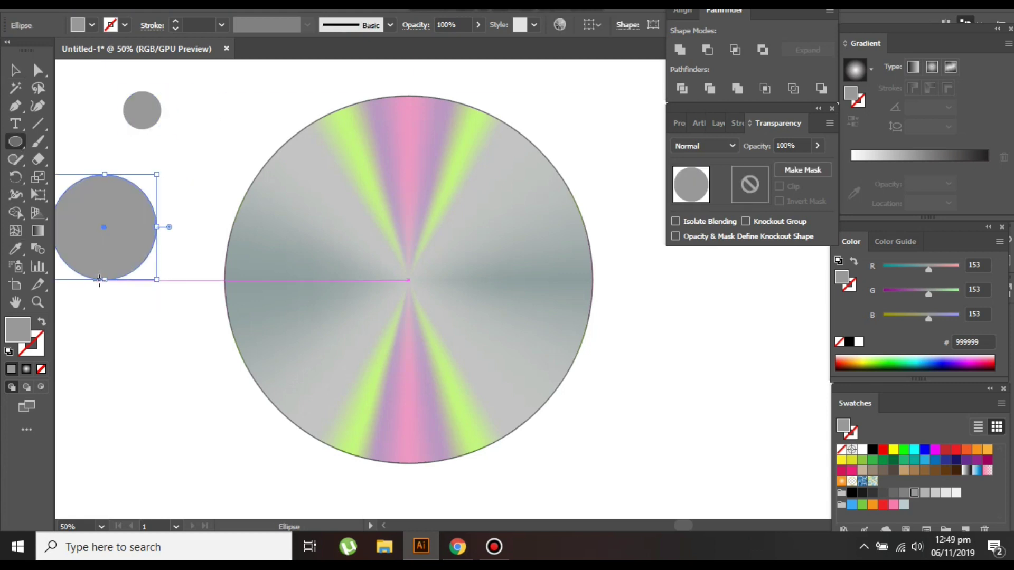
{"action": "left_click_drag", "start_coordinate": [682, 526], "coordinate": [671, 528]}
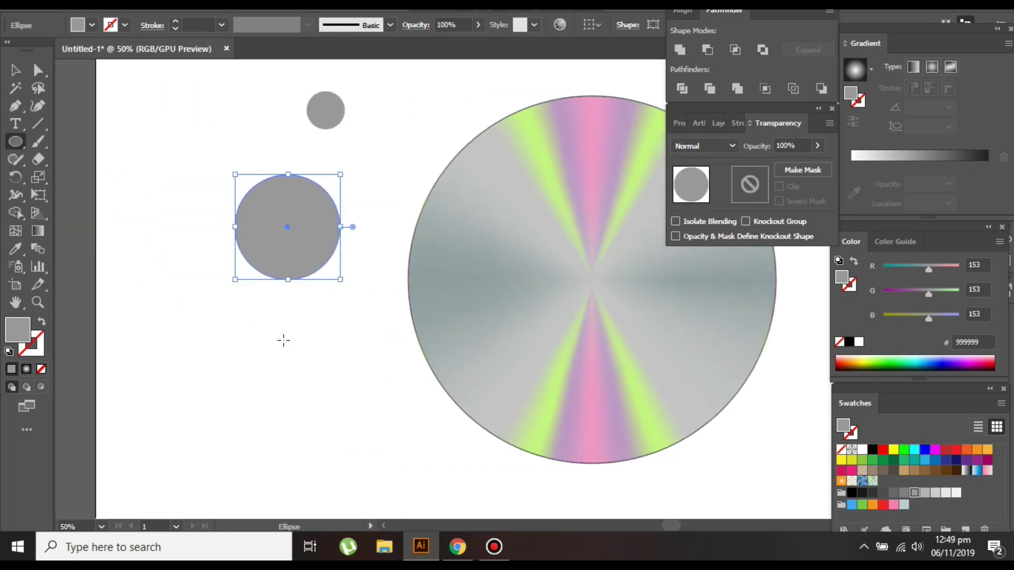
- Draw another small circle centred on the larger grey circle and subtract it to form a ring
{"action": "left_click", "coordinate": [15, 70]}
{"action": "left_click", "coordinate": [201, 102]}
{"action": "left_click", "coordinate": [332, 115]}
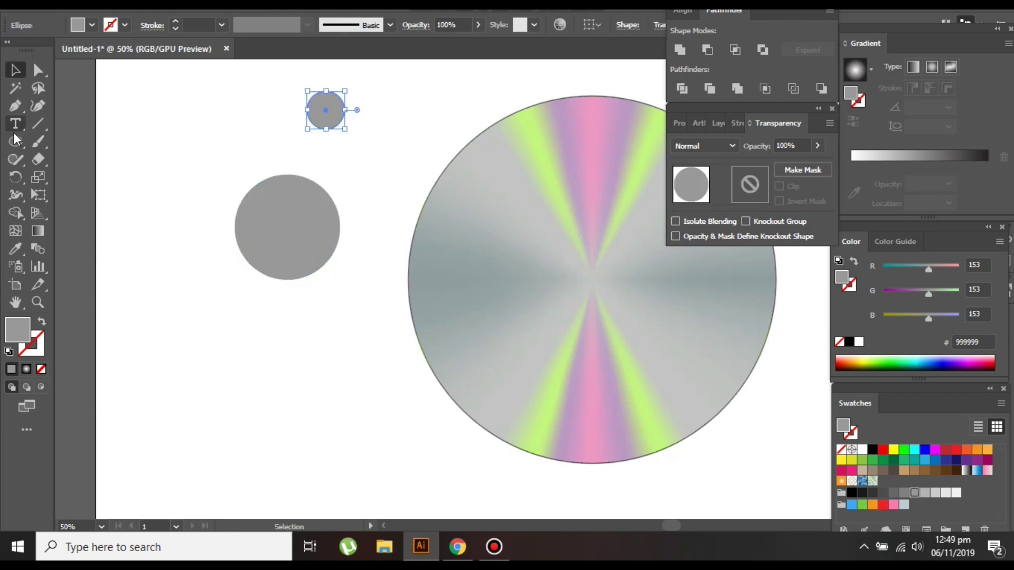
{"action": "left_click", "coordinate": [16, 142]}
{"action": "left_click_drag", "start_coordinate": [314, 340], "coordinate": [287, 221]}
{"action": "key", "text": "v"}
{"action": "left_click_drag", "start_coordinate": [350, 169], "coordinate": [216, 272]}
{"action": "left_click", "coordinate": [821, 88]}
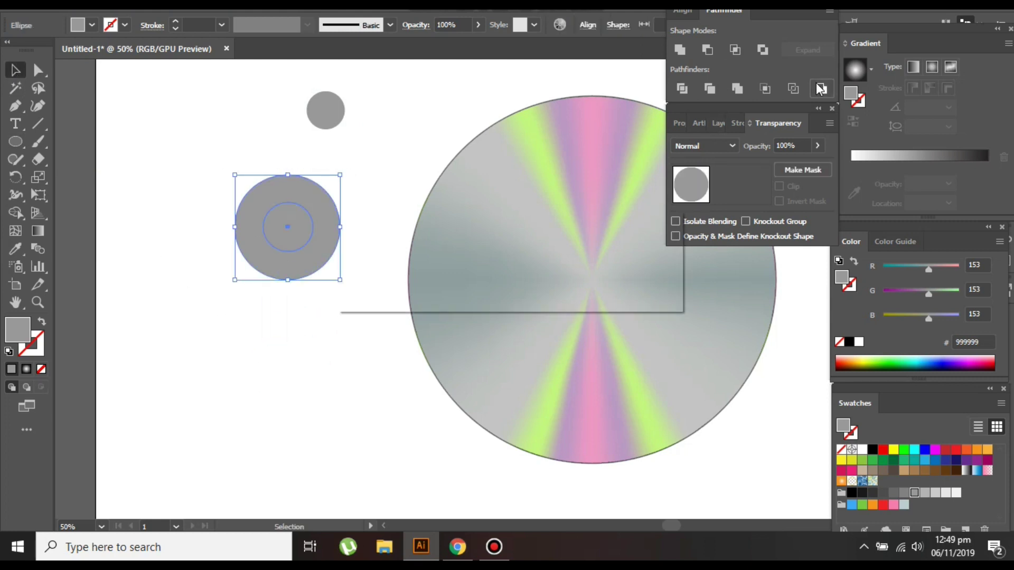
{"action": "left_click", "coordinate": [644, 288]}
{"action": "left_click", "coordinate": [708, 49]}
{"action": "left_click", "coordinate": [286, 303]}
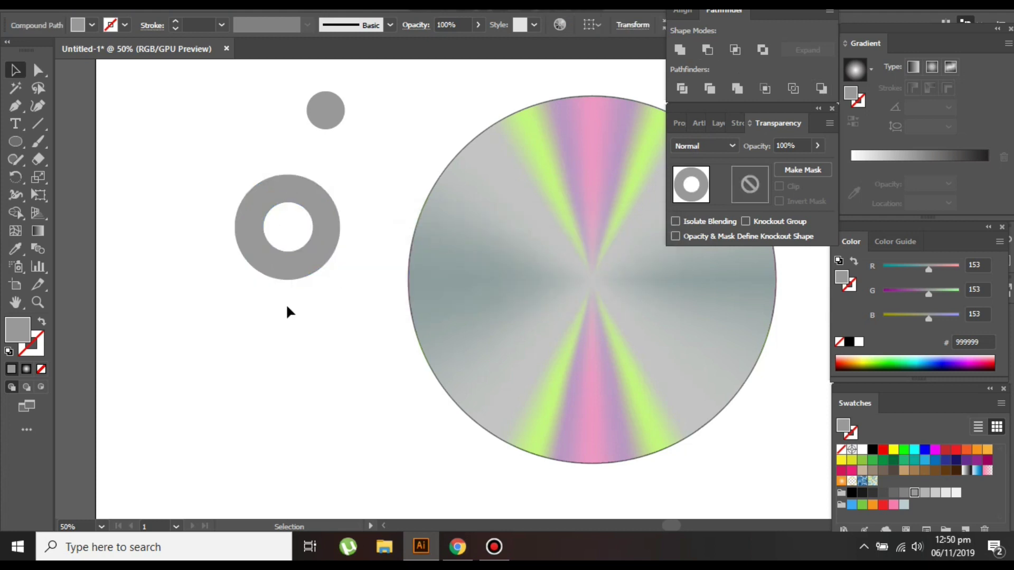
- Move the small circle into the ring's hole and enlarge it until only a thin gap remains
{"action": "left_click_drag", "start_coordinate": [324, 107], "coordinate": [287, 220]}
{"action": "scroll", "coordinate": [290, 258], "scroll_direction": "up", "scroll_amount": 4}
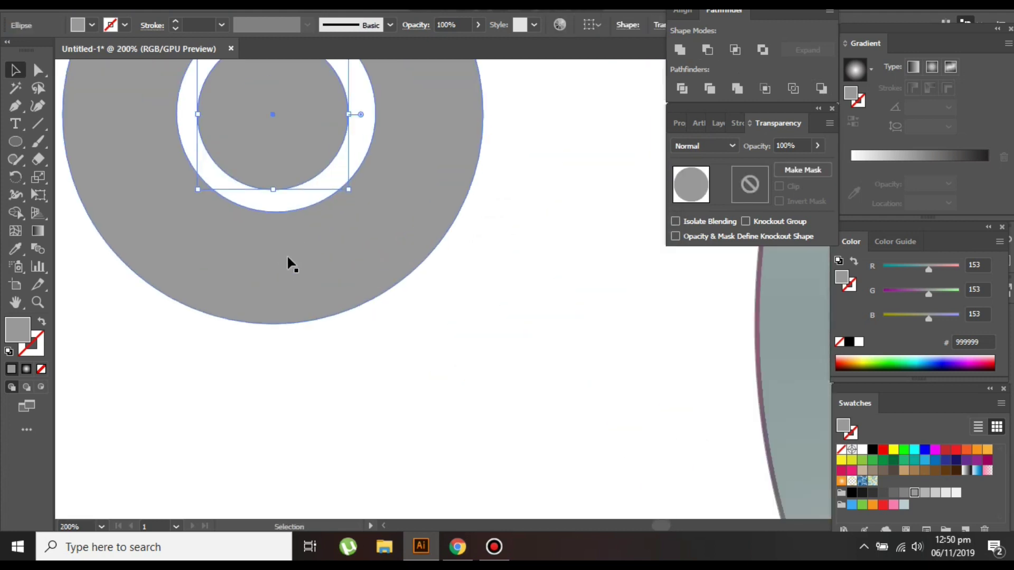
{"action": "left_click_drag", "start_coordinate": [347, 275], "coordinate": [379, 291]}
{"action": "left_click", "coordinate": [525, 122]}
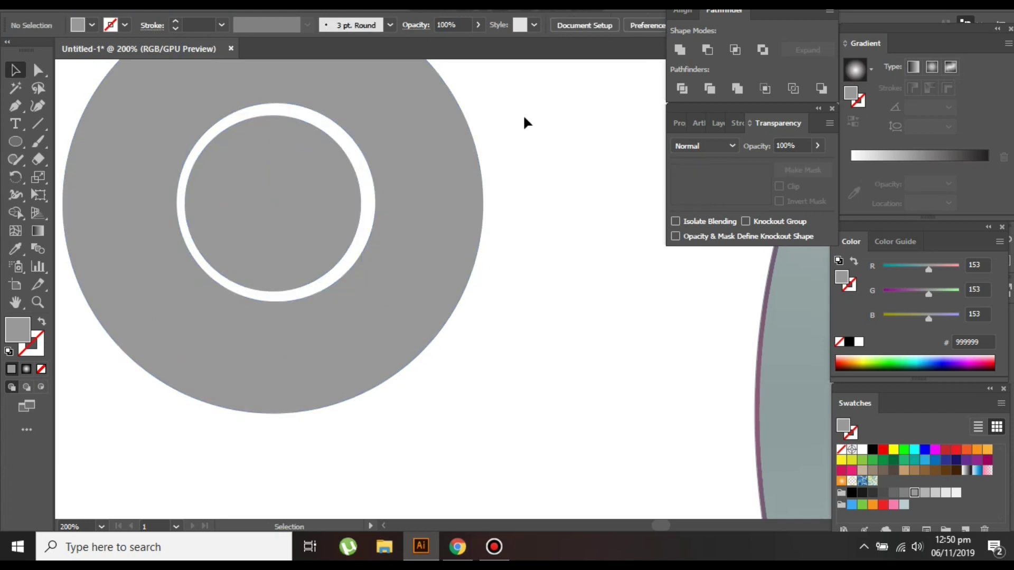
- Align the horizontal and vertical centres of the ring and its inner circle
{"action": "left_click_drag", "start_coordinate": [525, 123], "coordinate": [185, 344]}
{"action": "left_click", "coordinate": [687, 11]}
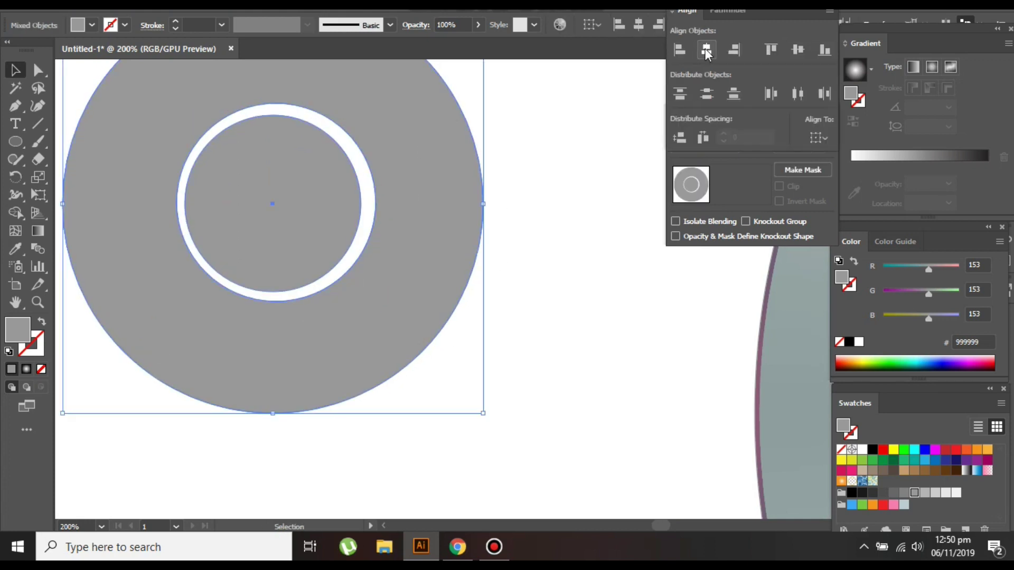
{"action": "left_click", "coordinate": [707, 51]}
{"action": "left_click", "coordinate": [798, 49]}
{"action": "left_click", "coordinate": [581, 174]}
{"action": "scroll", "coordinate": [540, 182], "scroll_direction": "down", "scroll_amount": 2}
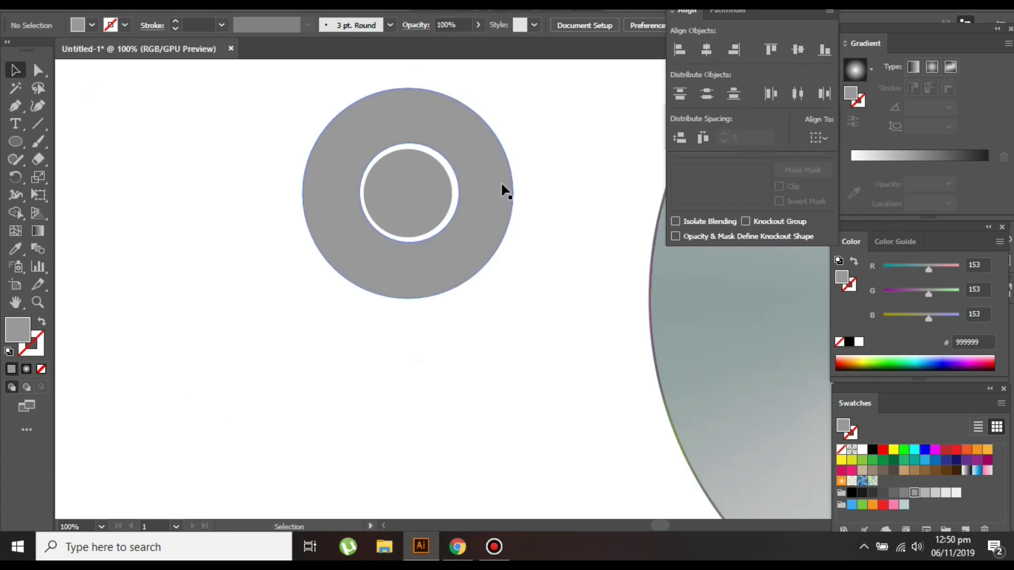
{"action": "scroll", "coordinate": [504, 192], "scroll_direction": "down", "scroll_amount": 1}
{"action": "scroll", "coordinate": [547, 135], "scroll_direction": "up", "scroll_amount": 1}
{"action": "left_click_drag", "start_coordinate": [547, 134], "coordinate": [319, 296]}
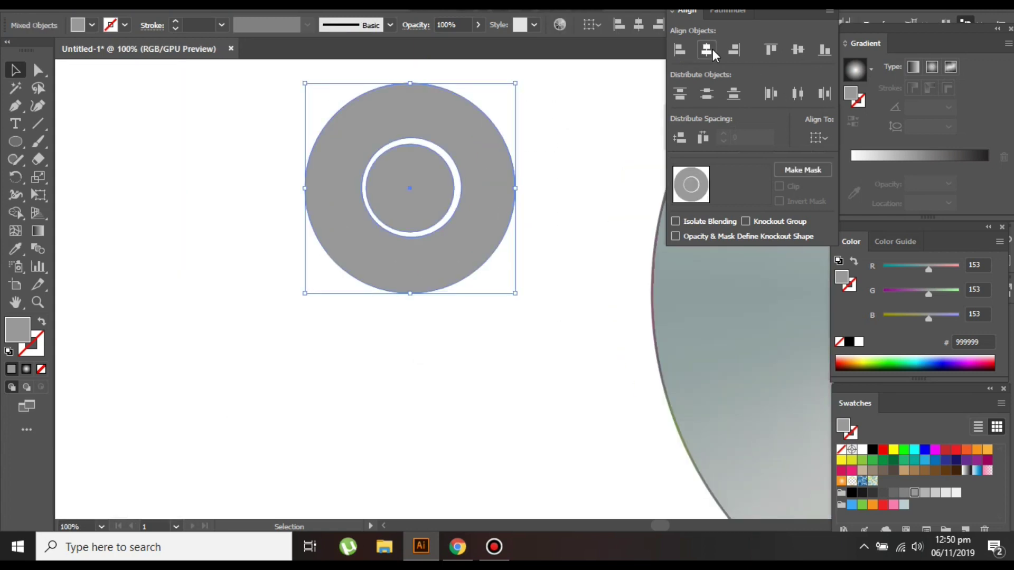
{"action": "left_click", "coordinate": [389, 337]}
- Nudge the ring around its inner circle, and delete both shapes
{"action": "scroll", "coordinate": [394, 311], "scroll_direction": "up", "scroll_amount": 2}
{"action": "scroll", "coordinate": [401, 312], "scroll_direction": "up", "scroll_amount": 3}
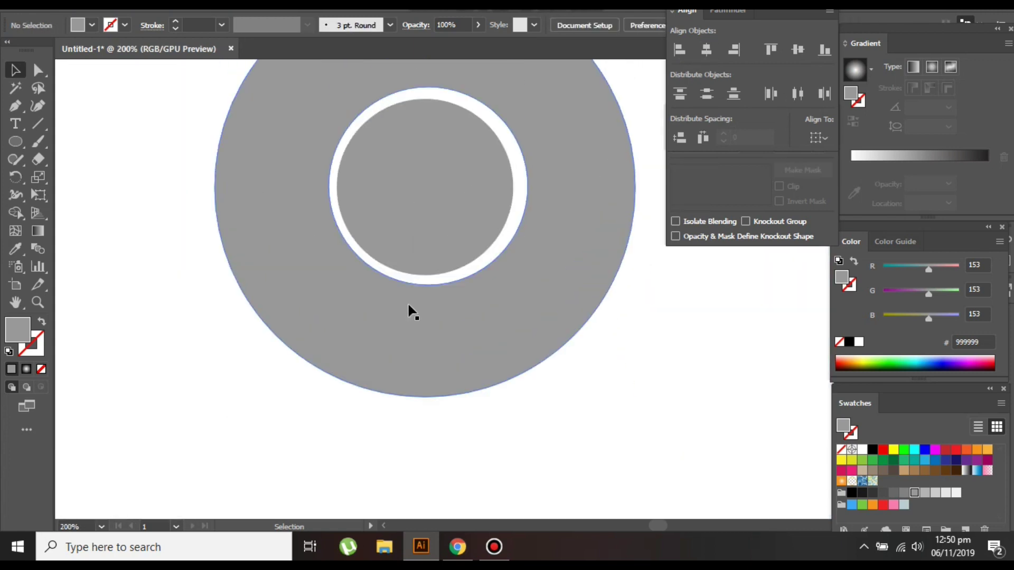
{"action": "left_click_drag", "start_coordinate": [566, 250], "coordinate": [572, 274]}
{"action": "scroll", "coordinate": [651, 285], "scroll_direction": "down", "scroll_amount": 1}
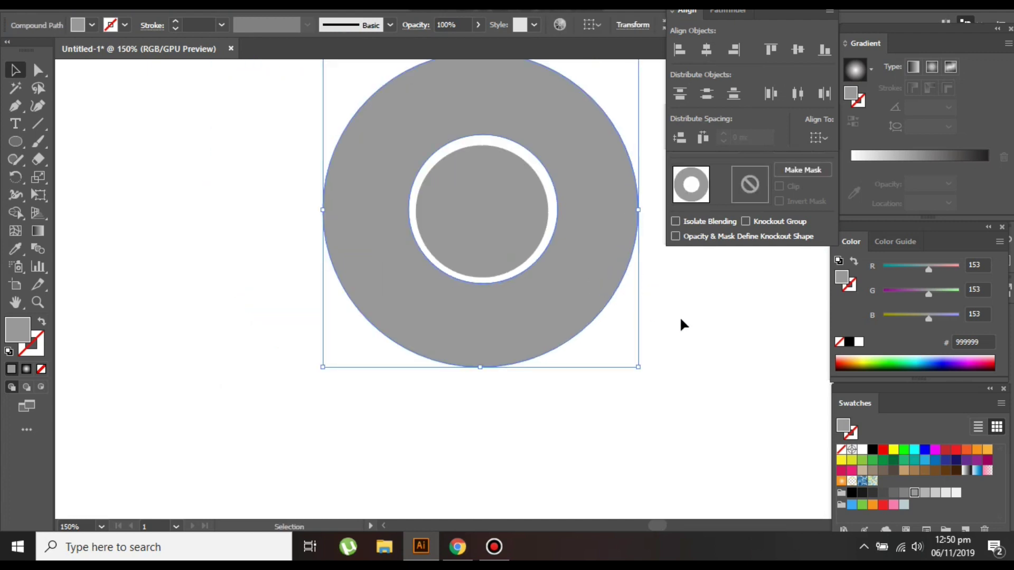
{"action": "scroll", "coordinate": [682, 324], "scroll_direction": "up", "scroll_amount": 2}
{"action": "key", "text": "Delete"}
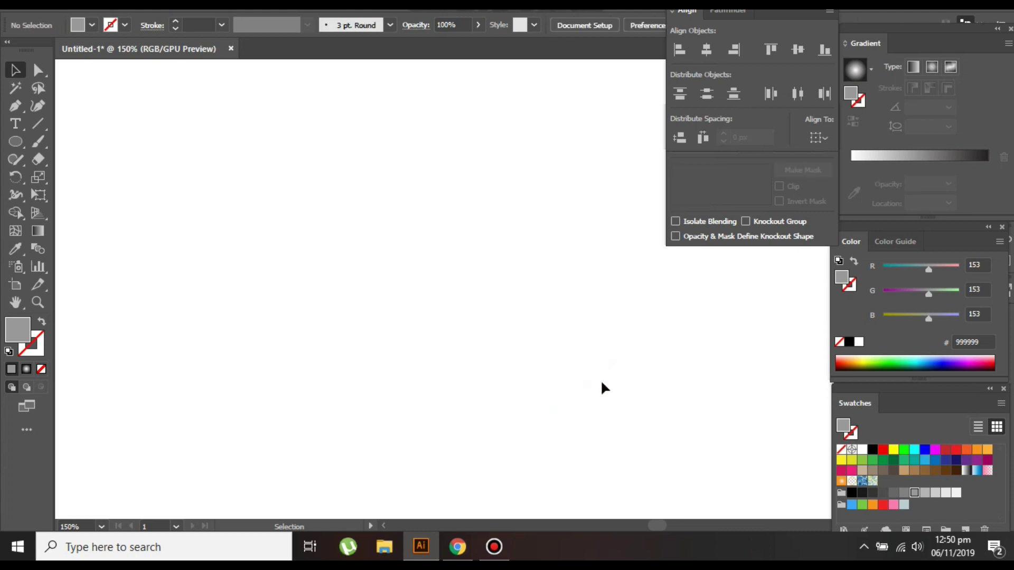
{"action": "left_click", "coordinate": [12, 145]}
{"action": "left_click_drag", "start_coordinate": [391, 127], "coordinate": [355, 174]}
{"action": "scroll", "coordinate": [384, 202], "scroll_direction": "down", "scroll_amount": 2}
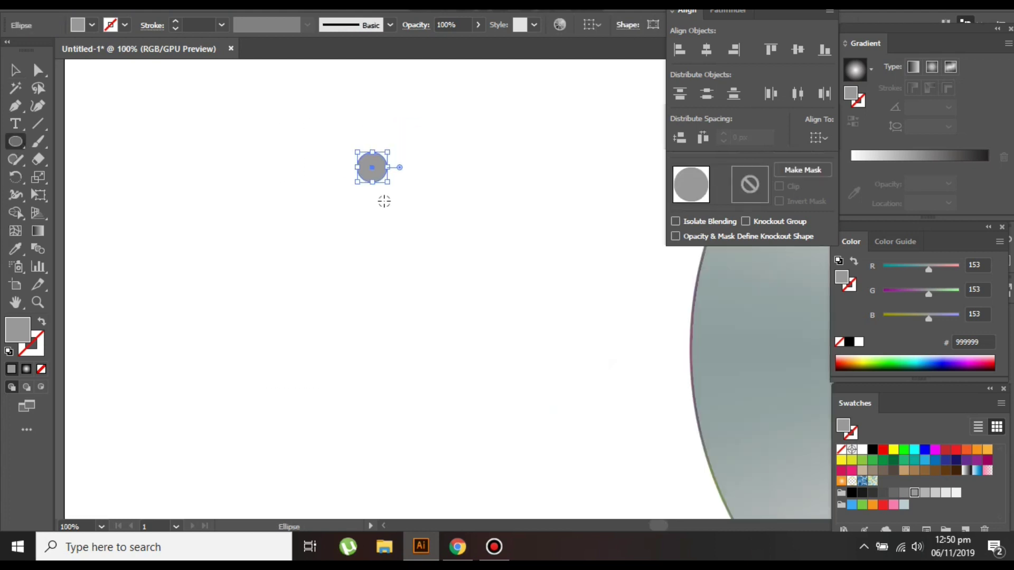
{"action": "key", "text": "Delete"}
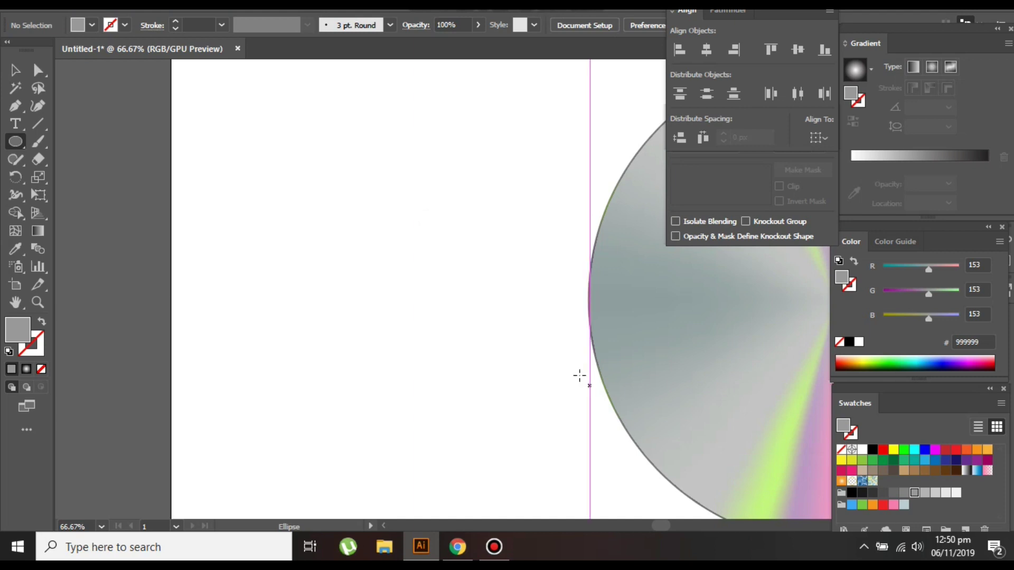
- Draw a small grey circle and a much larger one below it, beside the mesh disc
{"action": "left_click_drag", "start_coordinate": [661, 526], "coordinate": [676, 527]}
{"action": "scroll", "coordinate": [555, 382], "scroll_direction": "down", "scroll_amount": 2}
{"action": "mouse_move", "coordinate": [387, 260]}
{"action": "left_mouse_down"}
{"action": "mouse_move", "coordinate": [406, 279]}
{"action": "mouse_move", "coordinate": [324, 417]}
{"action": "mouse_move", "coordinate": [313, 417]}
{"action": "left_mouse_up"}
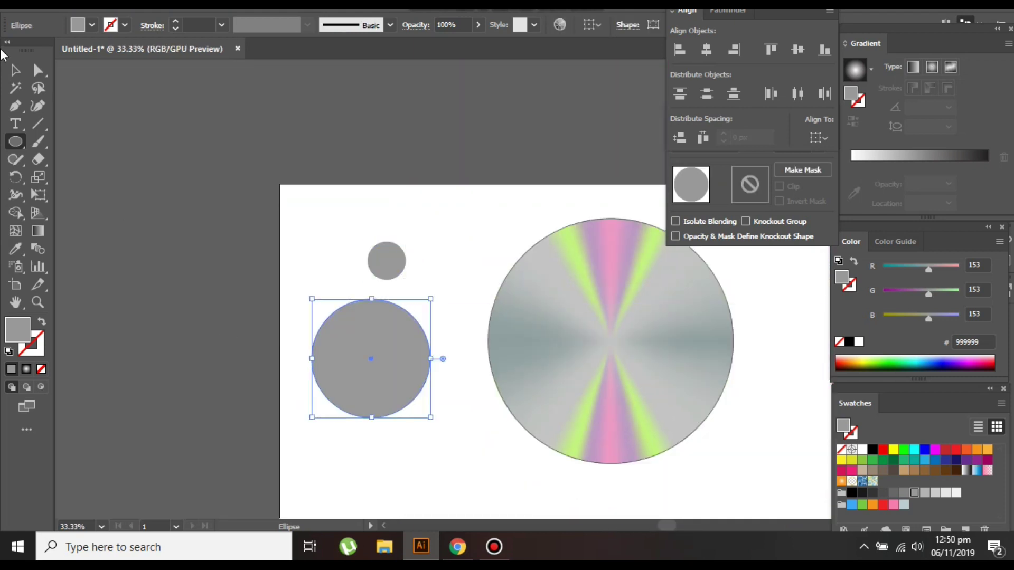
{"action": "scroll", "coordinate": [315, 253], "scroll_direction": "down", "scroll_amount": 1}
{"action": "left_click", "coordinate": [17, 70]}
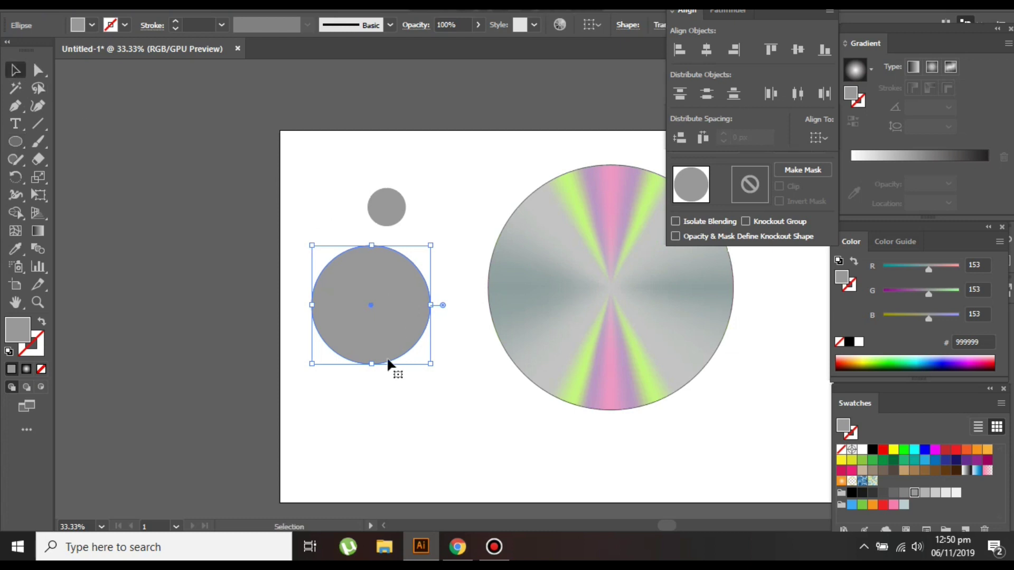
- Place a copy of the small circle at the larger circle's centre and subtract it to form a ring
{"action": "left_click_drag", "start_coordinate": [387, 225], "coordinate": [365, 300]}
{"action": "left_click", "coordinate": [376, 306]}
{"action": "left_click_drag", "start_coordinate": [438, 244], "coordinate": [373, 317]}
{"action": "left_click_drag", "start_coordinate": [449, 232], "coordinate": [371, 296]}
{"action": "left_click", "coordinate": [716, 11]}
{"action": "left_click", "coordinate": [707, 49]}
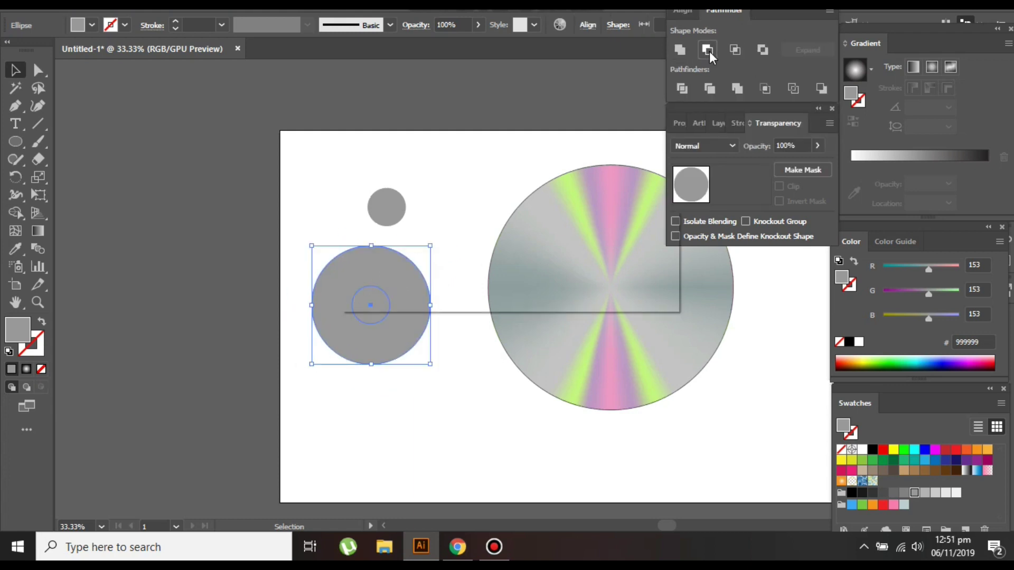
{"action": "left_click", "coordinate": [648, 287]}
{"action": "left_click", "coordinate": [818, 89]}
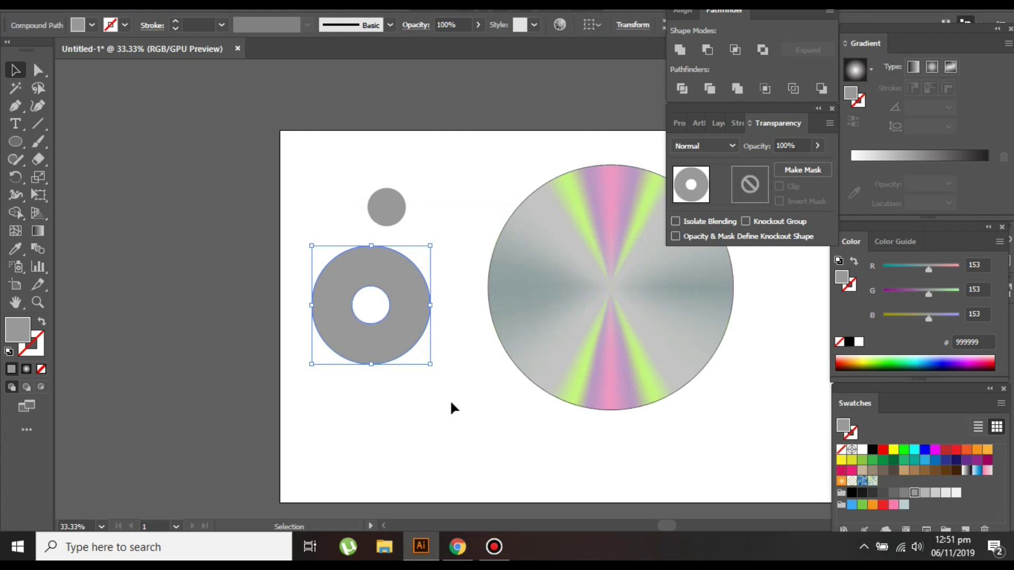
- Centre the remaining small circle in the ring's hole, sized slightly smaller to leave a thin white gap
{"action": "left_click", "coordinate": [451, 406]}
{"action": "left_click", "coordinate": [400, 306]}
{"action": "left_click_drag", "start_coordinate": [386, 204], "coordinate": [389, 317]}
{"action": "left_click", "coordinate": [405, 215]}
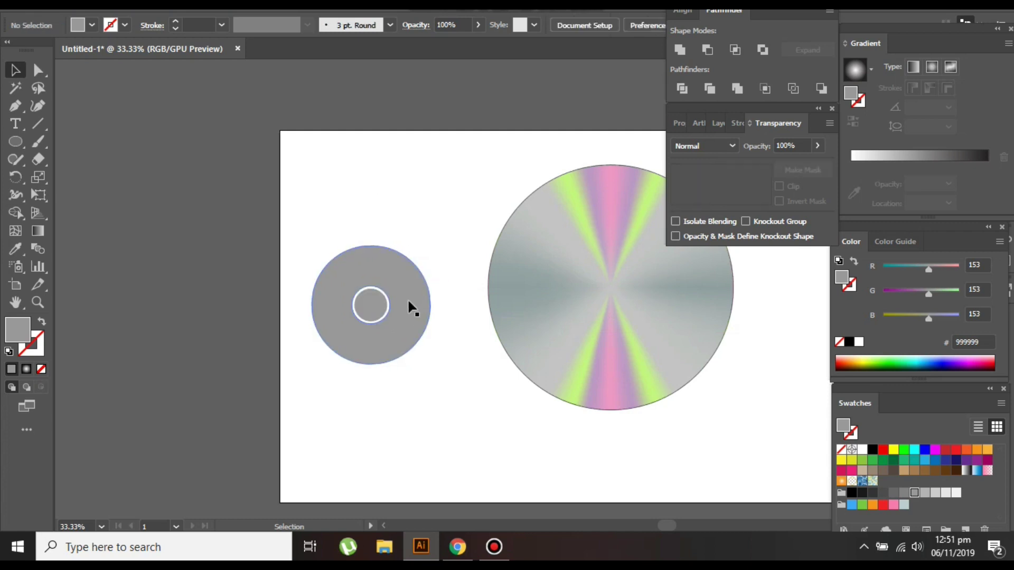
- Duplicate the grey ring without its inner circle and place the copy just below the original
{"action": "left_click_drag", "start_coordinate": [398, 323], "coordinate": [425, 437]}
{"action": "scroll", "coordinate": [457, 398], "scroll_direction": "down", "scroll_amount": 3}
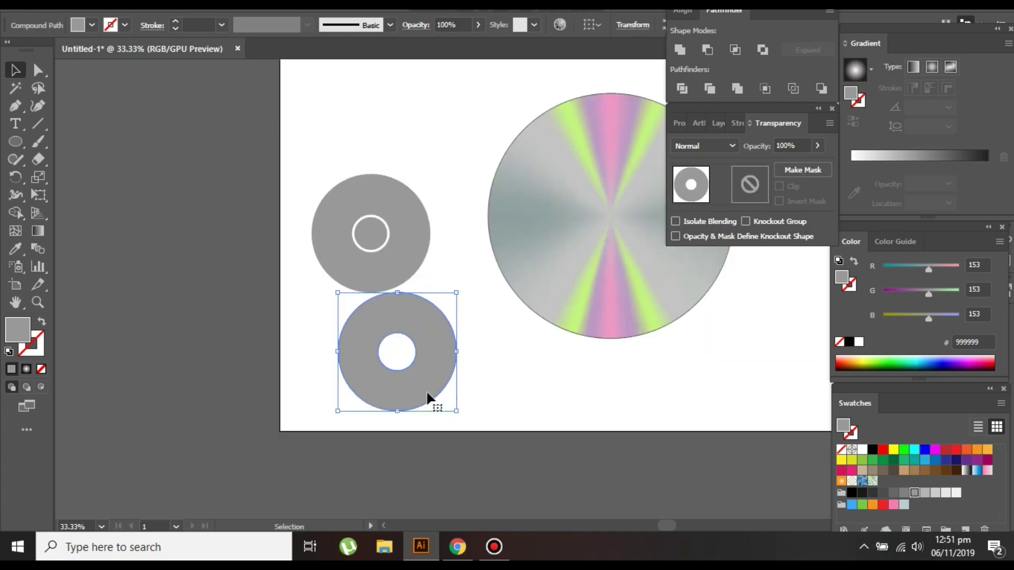
{"action": "scroll", "coordinate": [427, 397], "scroll_direction": "up", "scroll_amount": 3}
- Enlarge the hole of the lower grey ring evenly from its centre until only a thin ring remains
{"action": "left_click", "coordinate": [180, 201]}
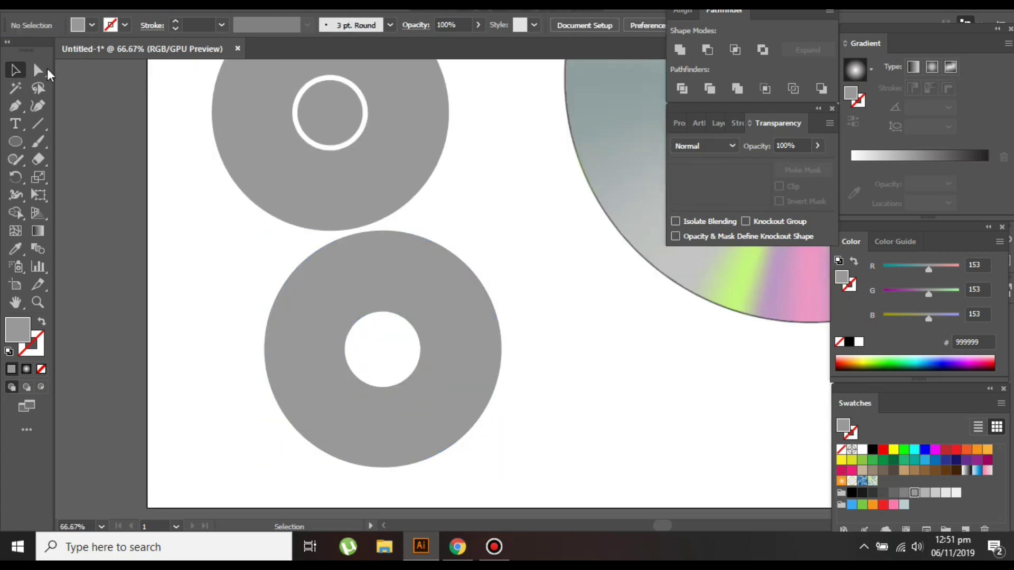
{"action": "left_click", "coordinate": [383, 314]}
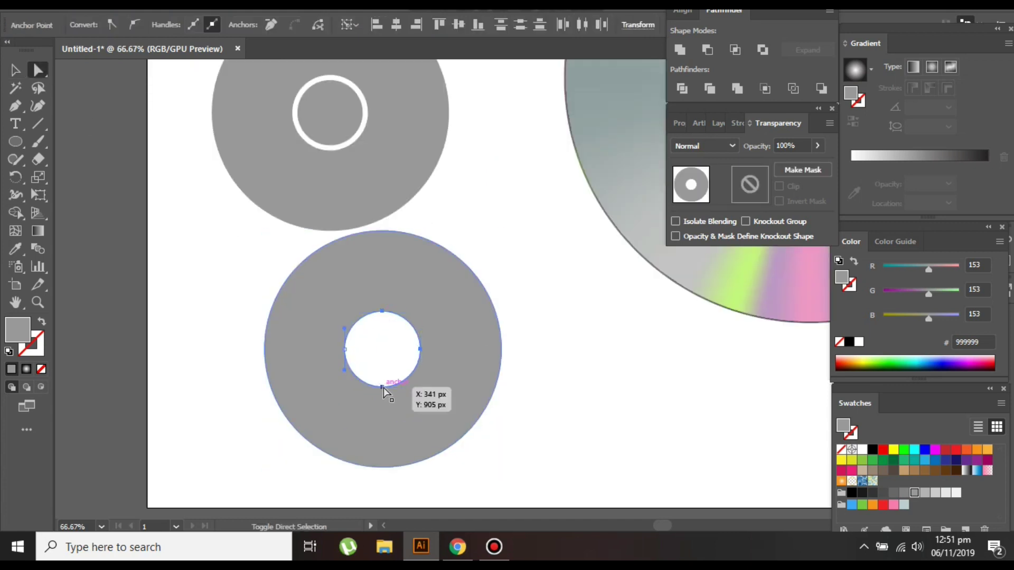
{"action": "left_click", "coordinate": [333, 346]}
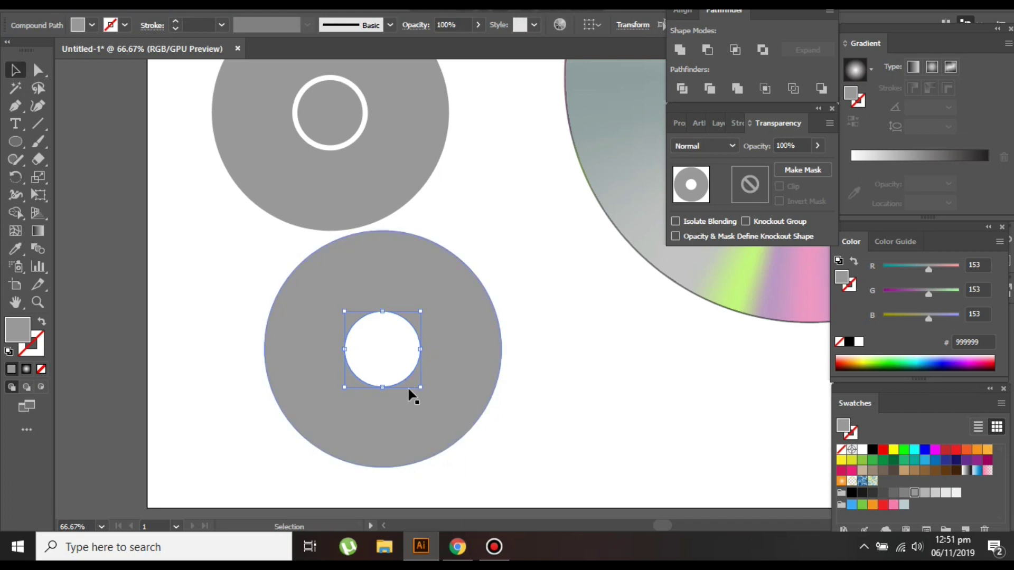
{"action": "left_click_drag", "start_coordinate": [429, 399], "coordinate": [516, 465]}
{"action": "left_click", "coordinate": [565, 361]}
- Move the thin ring concentrically onto the upper grey ring and enlarge it slightly to leave a narrow white gap around it
{"action": "scroll", "coordinate": [565, 360], "scroll_direction": "down", "scroll_amount": 1}
{"action": "scroll", "coordinate": [565, 361], "scroll_direction": "down", "scroll_amount": 1}
{"action": "scroll", "coordinate": [560, 353], "scroll_direction": "up", "scroll_amount": 2}
{"action": "left_click_drag", "start_coordinate": [521, 347], "coordinate": [366, 424]}
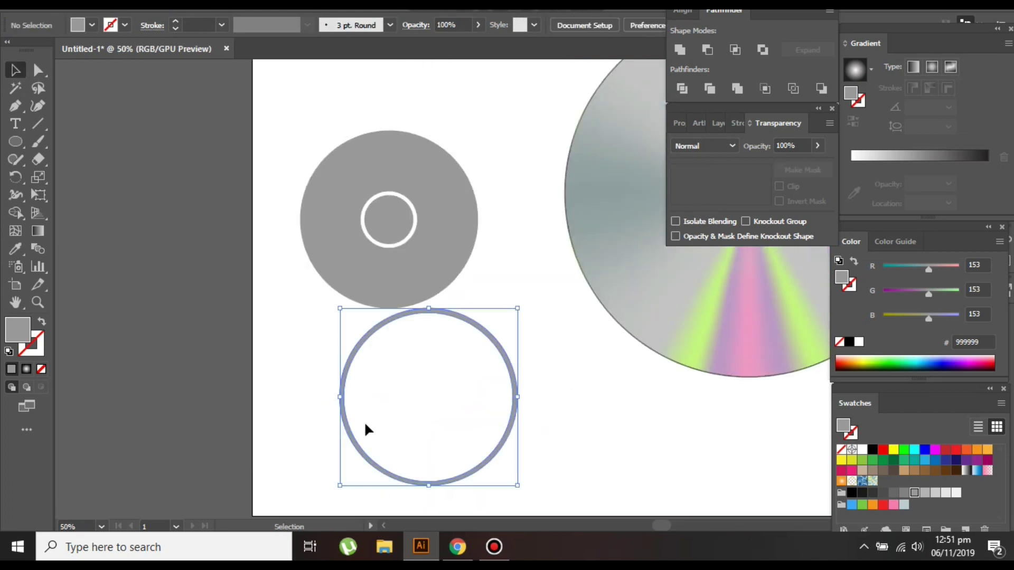
{"action": "left_click_drag", "start_coordinate": [373, 339], "coordinate": [329, 157]}
{"action": "left_click_drag", "start_coordinate": [479, 310], "coordinate": [487, 318]}
{"action": "left_click", "coordinate": [538, 352]}
{"action": "scroll", "coordinate": [492, 326], "scroll_direction": "up", "scroll_amount": 1}
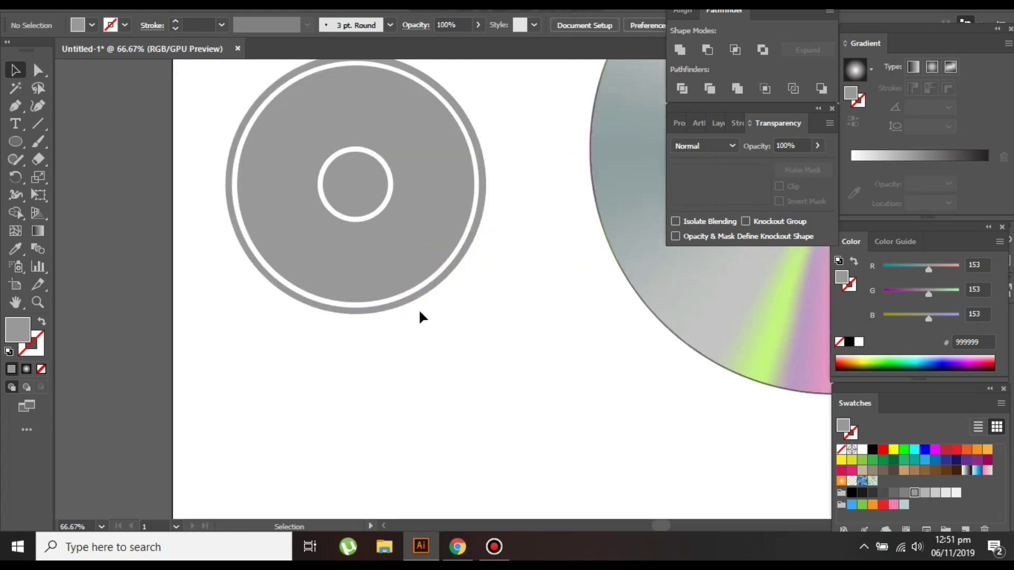
- Scale all the concentric grey shapes down together about their centre to roughly a third of the mesh disc's diameter
{"action": "scroll", "coordinate": [483, 231], "scroll_direction": "up", "scroll_amount": 4}
{"action": "left_click_drag", "start_coordinate": [669, 527], "coordinate": [680, 526]}
{"action": "scroll", "coordinate": [592, 413], "scroll_direction": "down", "scroll_amount": 2}
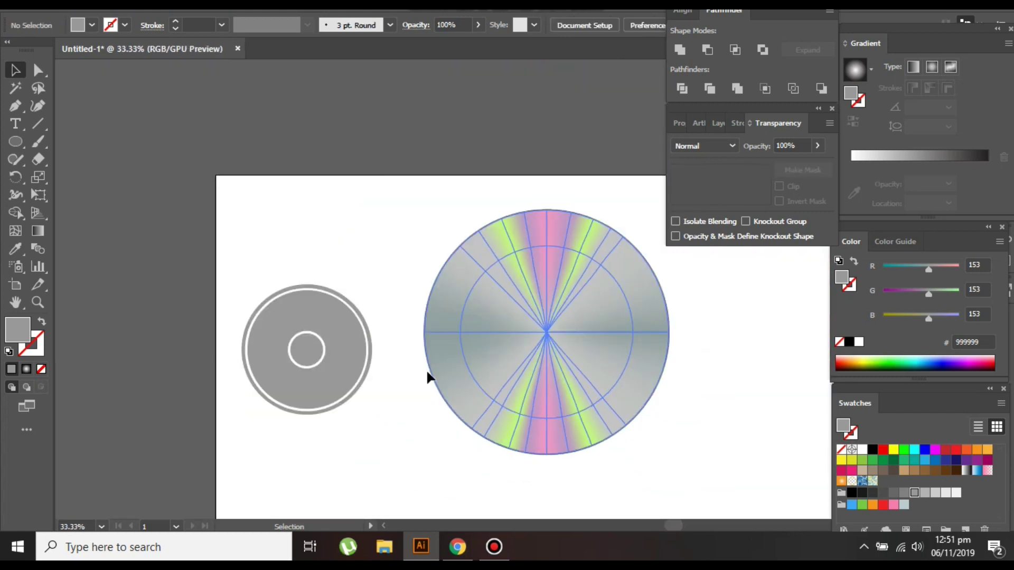
{"action": "left_click_drag", "start_coordinate": [367, 260], "coordinate": [251, 405]}
{"action": "left_click_drag", "start_coordinate": [374, 417], "coordinate": [347, 389]}
{"action": "left_click", "coordinate": [391, 387]}
- Move the scaled-down grey rings together onto the centre of the mesh disc
{"action": "left_click", "coordinate": [323, 337]}
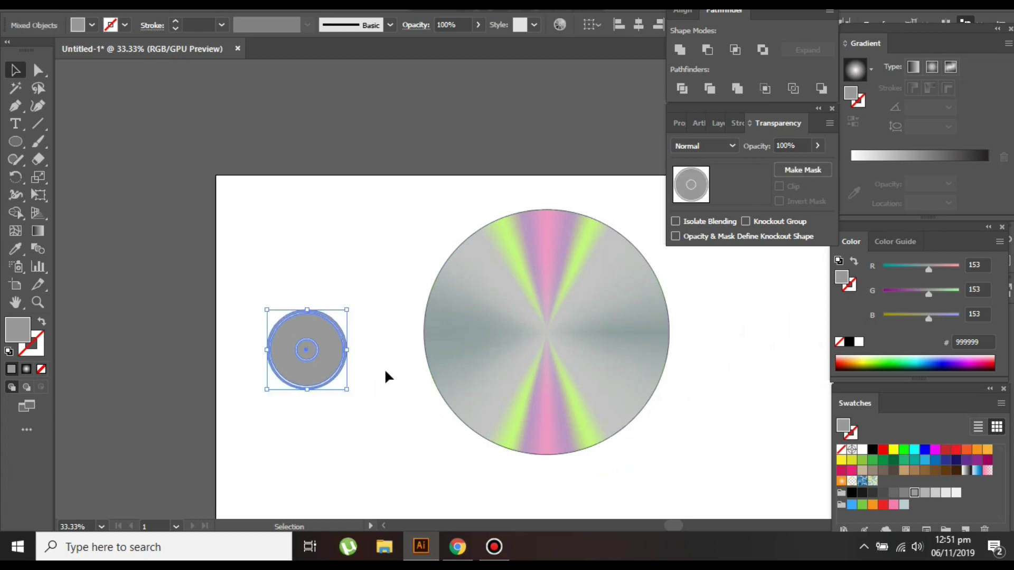
{"action": "left_click", "coordinate": [356, 301]}
{"action": "left_click", "coordinate": [307, 355]}
{"action": "left_click_drag", "start_coordinate": [308, 355], "coordinate": [547, 337]}
- Try the light grey CCCCCC on the centre rings and settle on the lighter fill E6E6E6
{"action": "left_click", "coordinate": [937, 494]}
{"action": "left_click", "coordinate": [754, 393]}
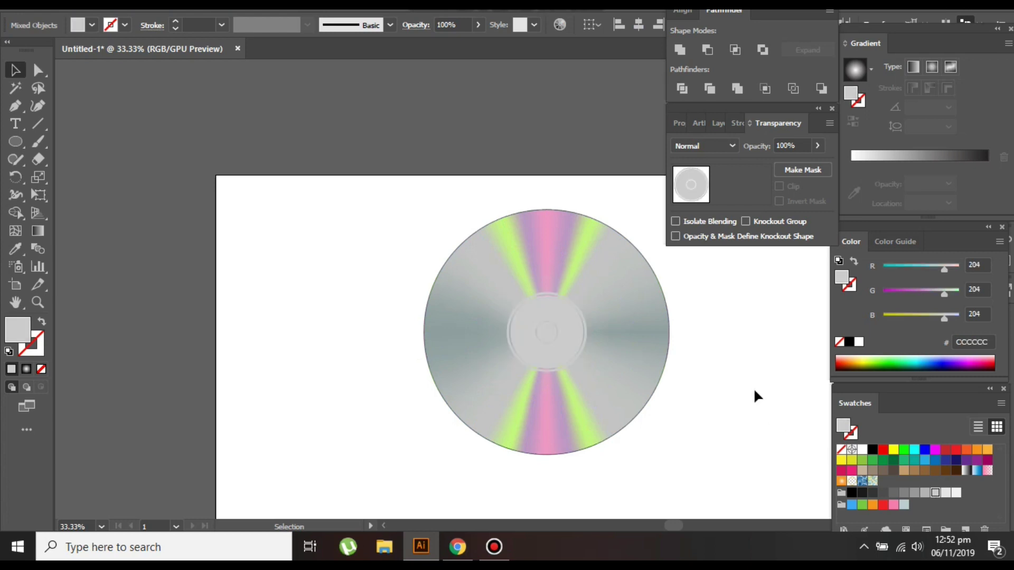
{"action": "left_click", "coordinate": [558, 333]}
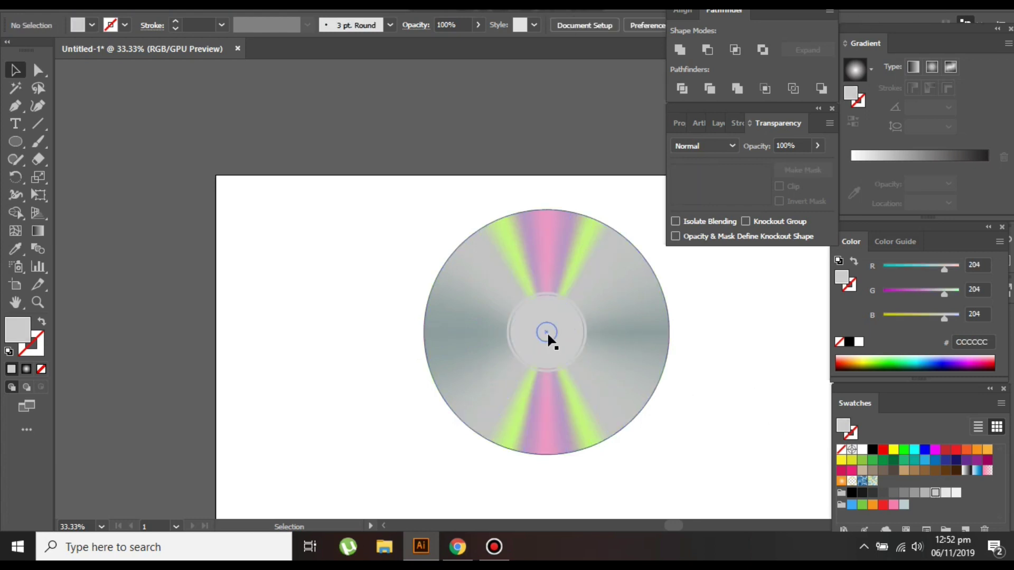
{"action": "left_click", "coordinate": [946, 494]}
{"action": "left_click", "coordinate": [724, 400]}
- Draw a small circle from the disc's centre, just filling the innermost circle, and move it to the blank area beside the disc
{"action": "scroll", "coordinate": [724, 400], "scroll_direction": "up", "scroll_amount": 1}
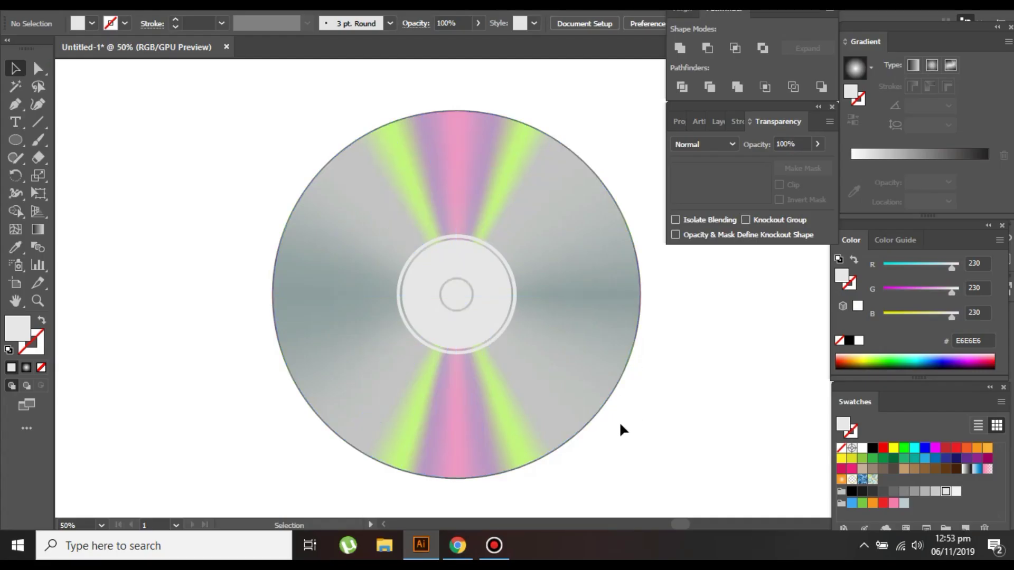
{"action": "left_click_drag", "start_coordinate": [682, 525], "coordinate": [685, 524]}
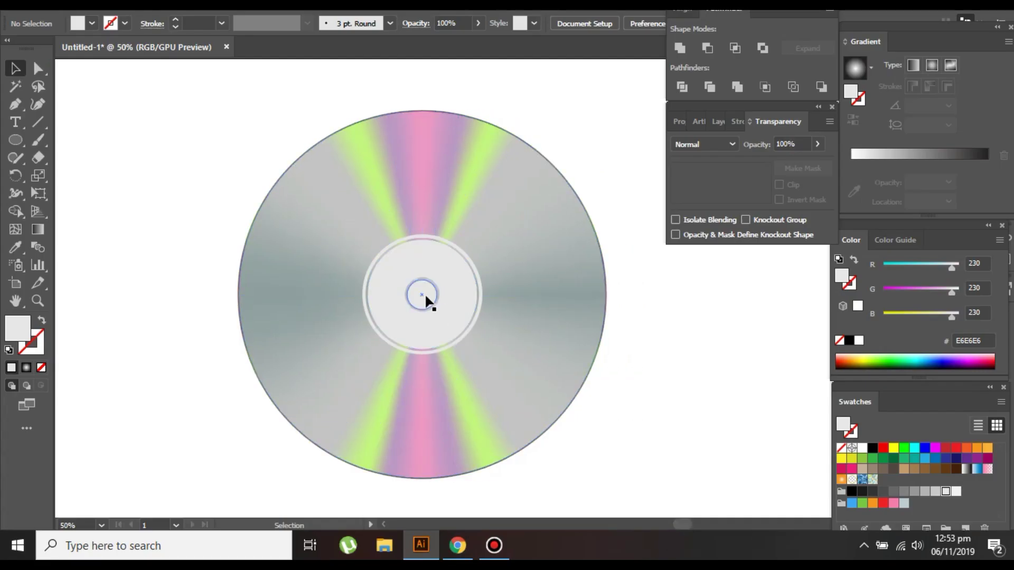
{"action": "left_click", "coordinate": [18, 142]}
{"action": "scroll", "coordinate": [410, 322], "scroll_direction": "up", "scroll_amount": 2}
{"action": "scroll", "coordinate": [439, 272], "scroll_direction": "up", "scroll_amount": 3}
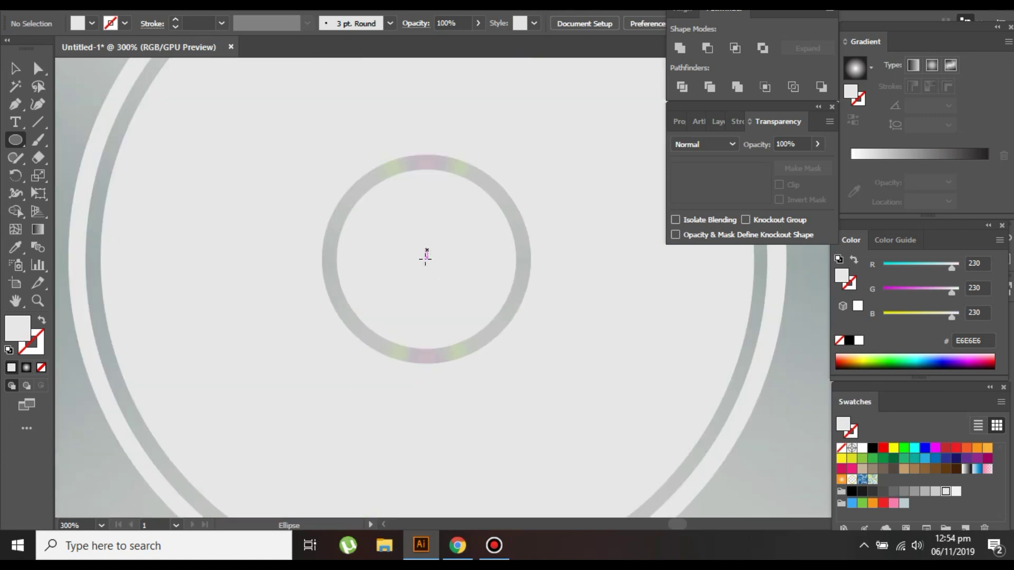
{"action": "left_click_drag", "start_coordinate": [426, 259], "coordinate": [348, 181]}
{"action": "scroll", "coordinate": [391, 199], "scroll_direction": "down", "scroll_amount": 2}
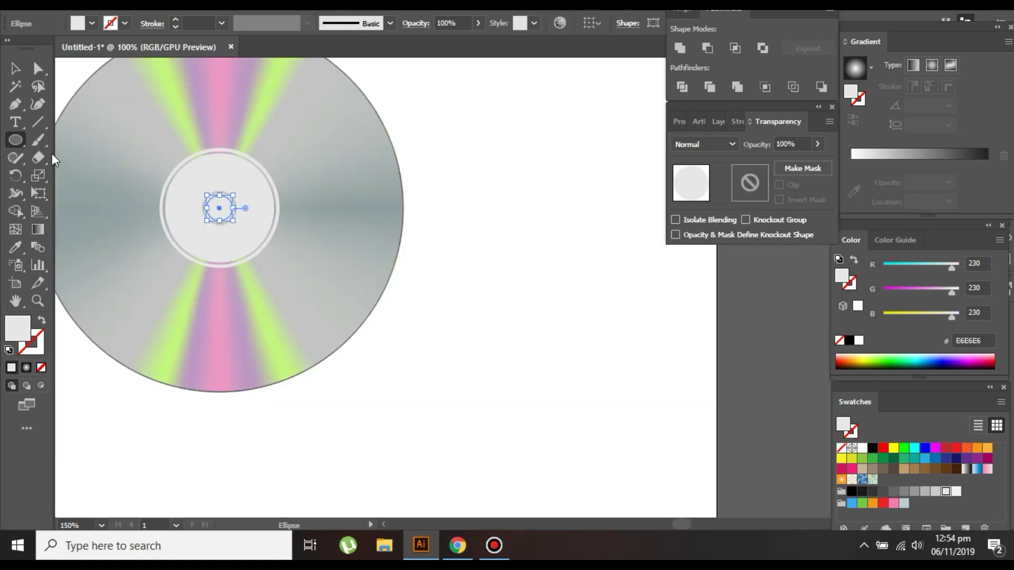
{"action": "left_click", "coordinate": [14, 69]}
{"action": "left_click_drag", "start_coordinate": [216, 206], "coordinate": [521, 280]}
- Draw a circle about 708 px wide from the disc's centre, matching the disc's outer edge
{"action": "key", "text": "l"}
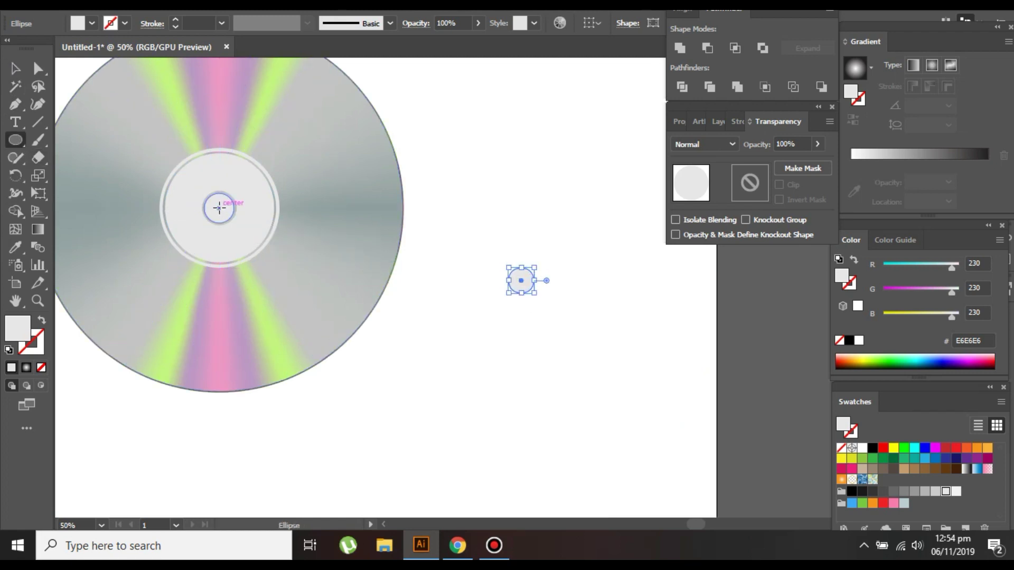
{"action": "left_click_drag", "start_coordinate": [220, 207], "coordinate": [153, 190]}
{"action": "key", "text": "ctrl+minus"}
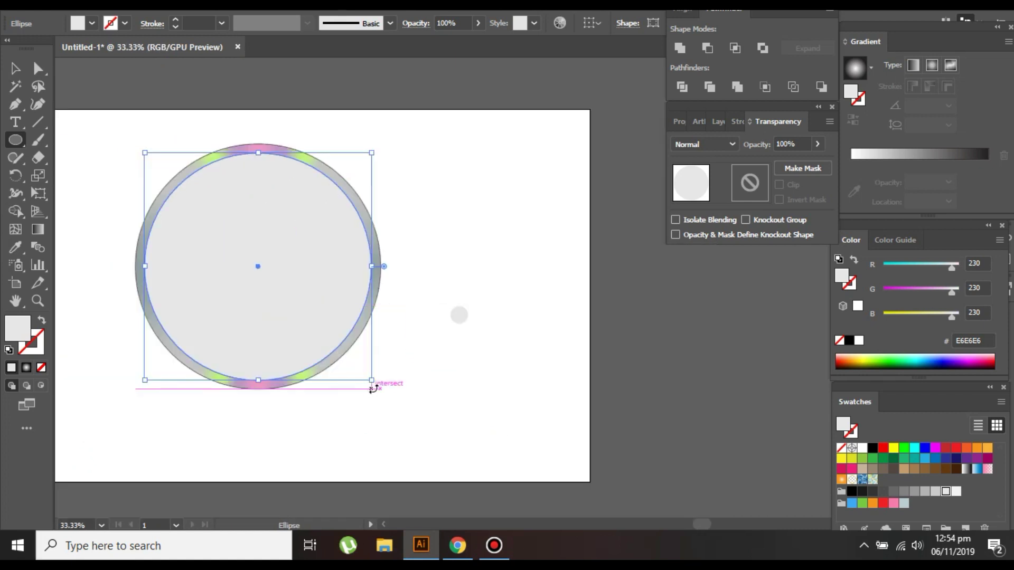
{"action": "mouse_move", "coordinate": [373, 390]}
{"action": "left_mouse_down"}
{"action": "mouse_move", "coordinate": [377, 381]}
{"action": "mouse_move", "coordinate": [384, 389]}
{"action": "left_mouse_up"}
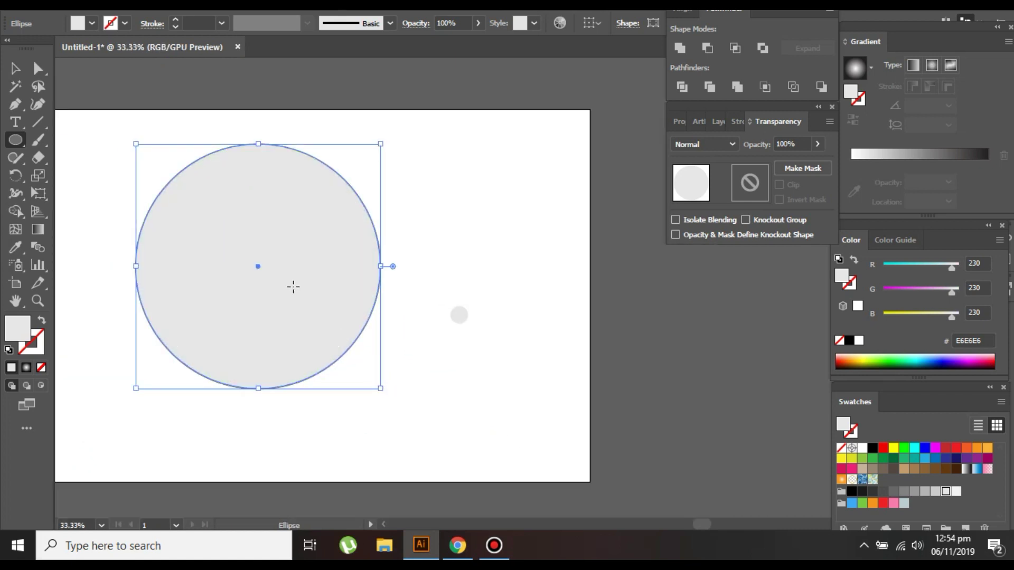
- Move the large light grey circle beside the disc over the small circle and send it behind the small one
{"action": "left_click_drag", "start_coordinate": [279, 264], "coordinate": [488, 321]}
{"action": "right_click", "coordinate": [481, 320]}
{"action": "mouse_move", "coordinate": [514, 242]}
{"action": "left_click", "coordinate": [721, 287]}
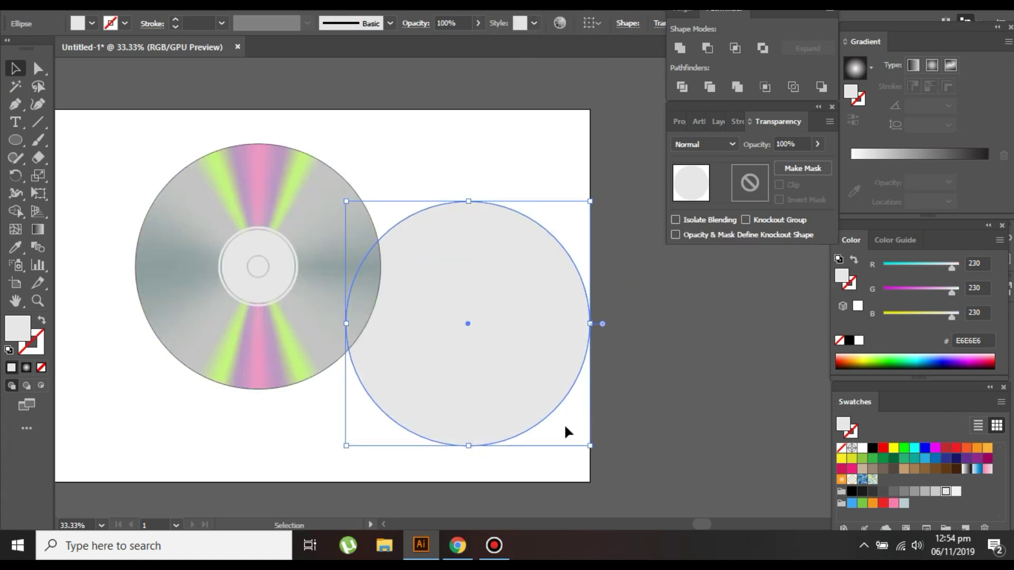
- Align the large and small circles on a common centre and subtract the small one to punch a hole
{"action": "left_click_drag", "start_coordinate": [570, 149], "coordinate": [522, 341]}
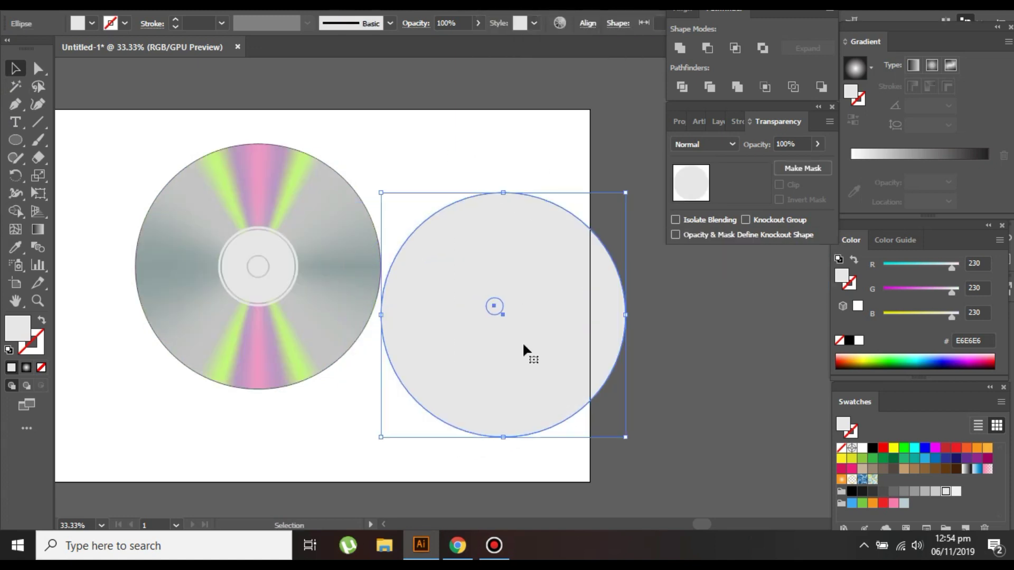
{"action": "left_click", "coordinate": [688, 9]}
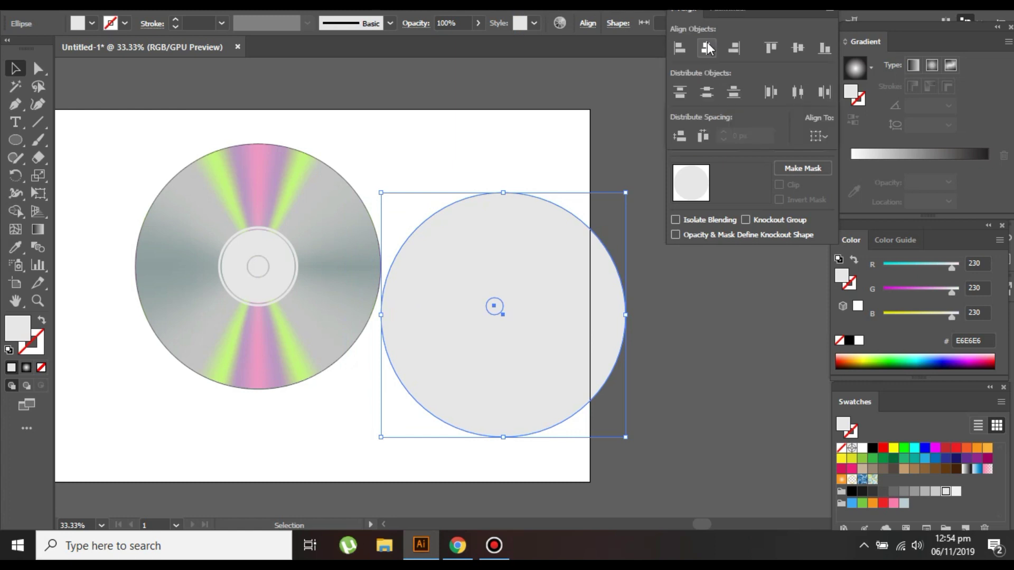
{"action": "left_click", "coordinate": [707, 45]}
{"action": "left_click", "coordinate": [797, 47]}
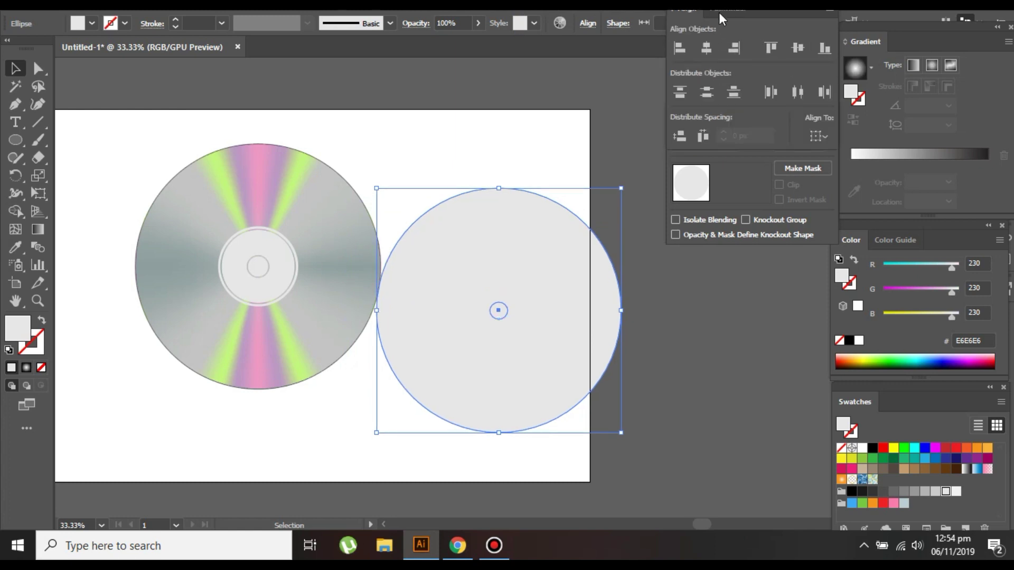
{"action": "left_click", "coordinate": [719, 11]}
{"action": "left_click", "coordinate": [709, 48]}
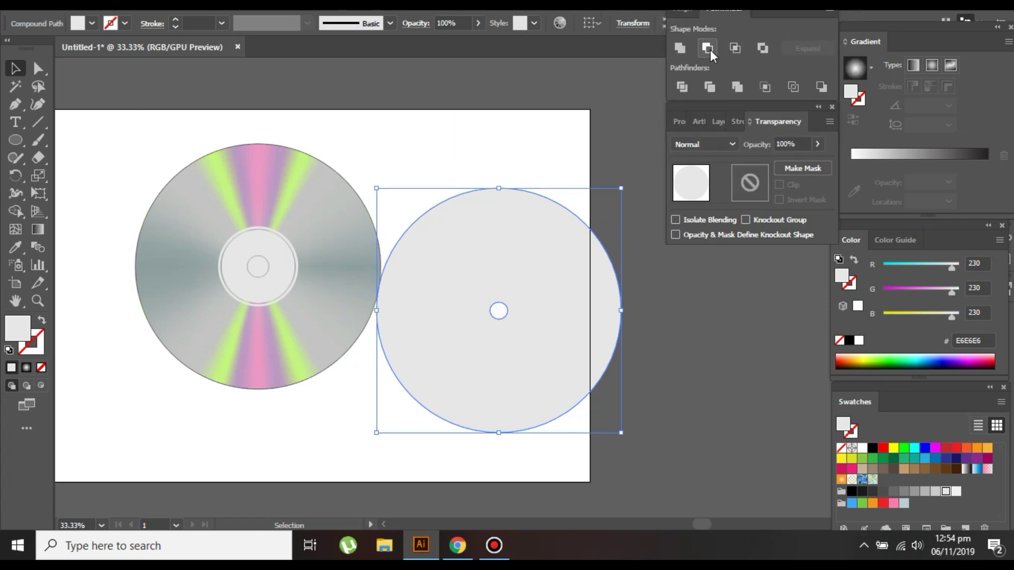
- Place the punched circle exactly over the disc and use it as a clipping mask for all the disc artwork
{"action": "left_click", "coordinate": [562, 135]}
{"action": "left_click_drag", "start_coordinate": [546, 275], "coordinate": [304, 226]}
{"action": "left_click_drag", "start_coordinate": [422, 141], "coordinate": [133, 392]}
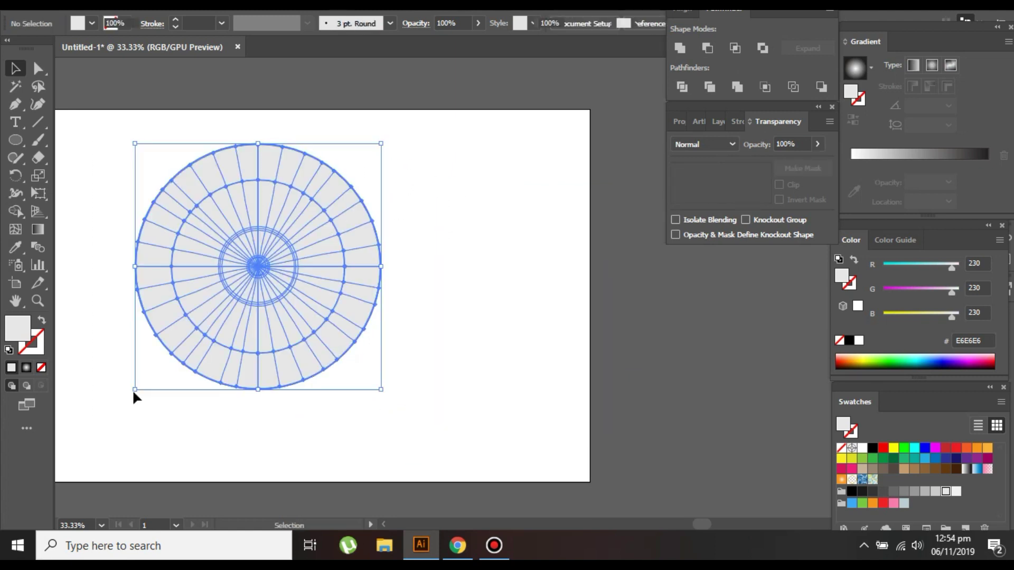
{"action": "right_click", "coordinate": [201, 277]}
{"action": "left_click", "coordinate": [232, 385]}
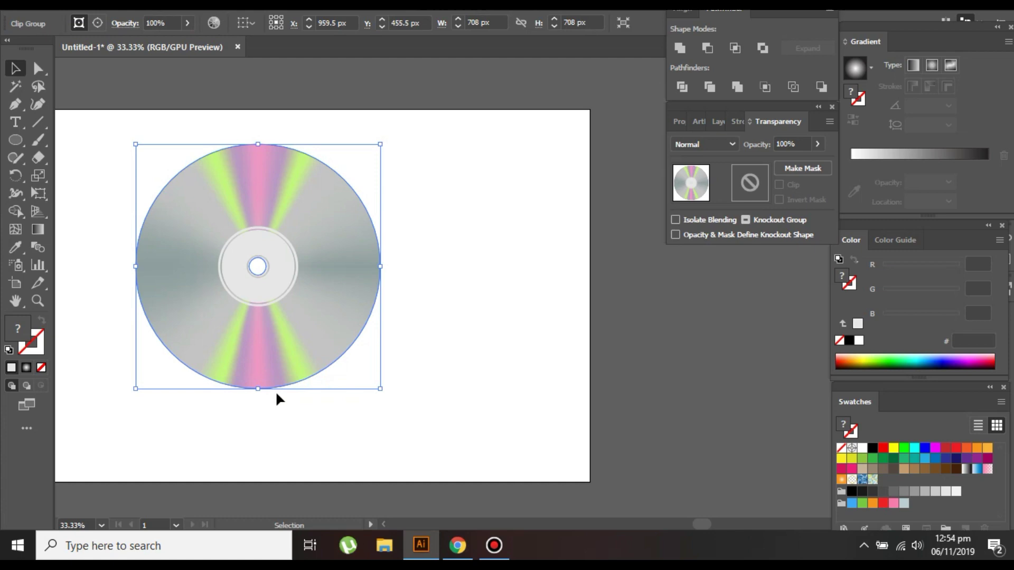
{"action": "left_click", "coordinate": [550, 342]}
{"action": "scroll", "coordinate": [299, 342], "scroll_direction": "up", "scroll_amount": 1}
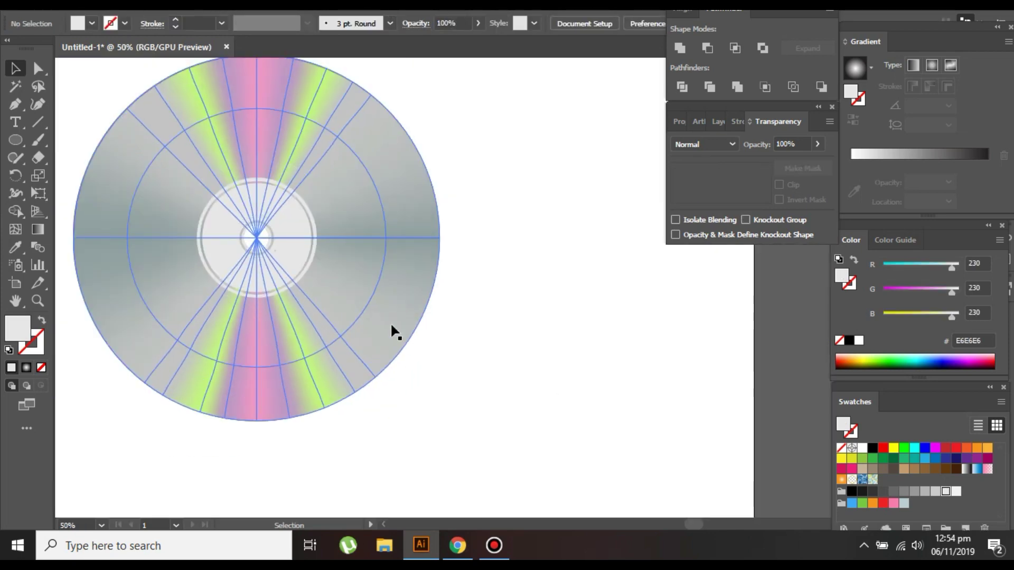